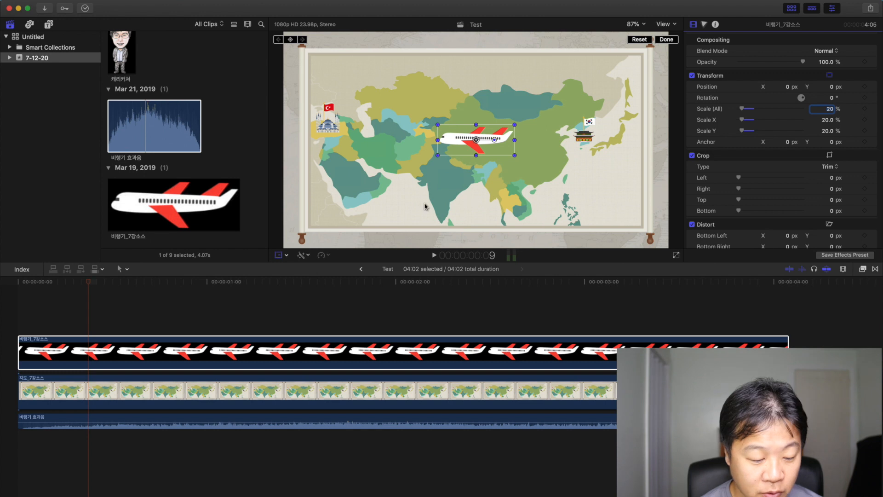
Step: Place the airplane over the South Korean palace on the map and add a Transform keyframe at the start of the clip
{"action": "left_click_drag", "start_coordinate": [476, 140], "coordinate": [570, 142]}
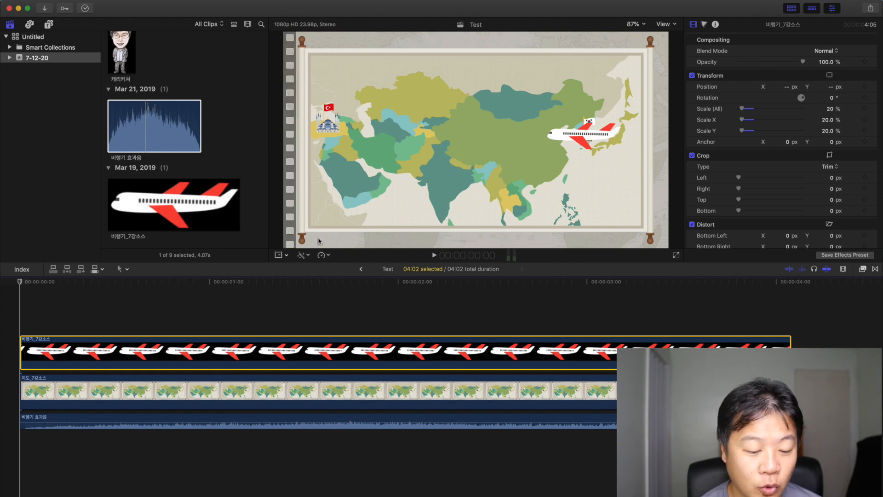
{"action": "left_click", "coordinate": [278, 255]}
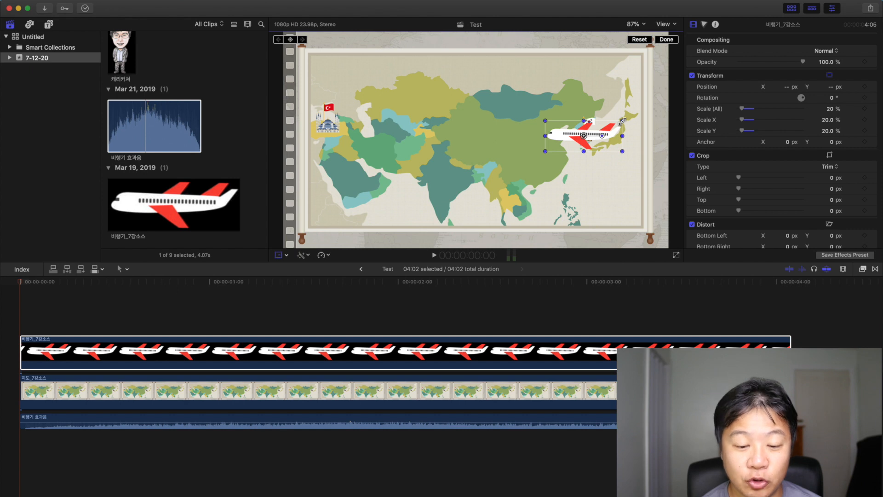
{"action": "left_click_drag", "start_coordinate": [622, 120], "coordinate": [598, 148]}
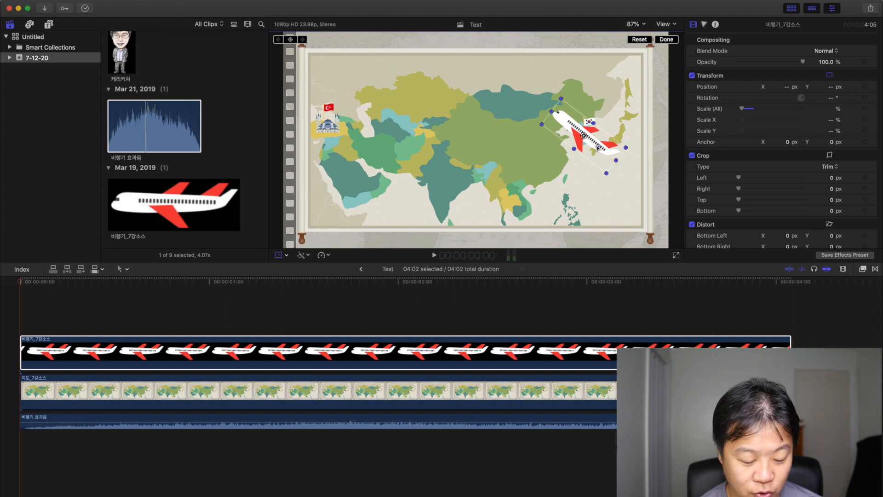
{"action": "key", "text": "super+z"}
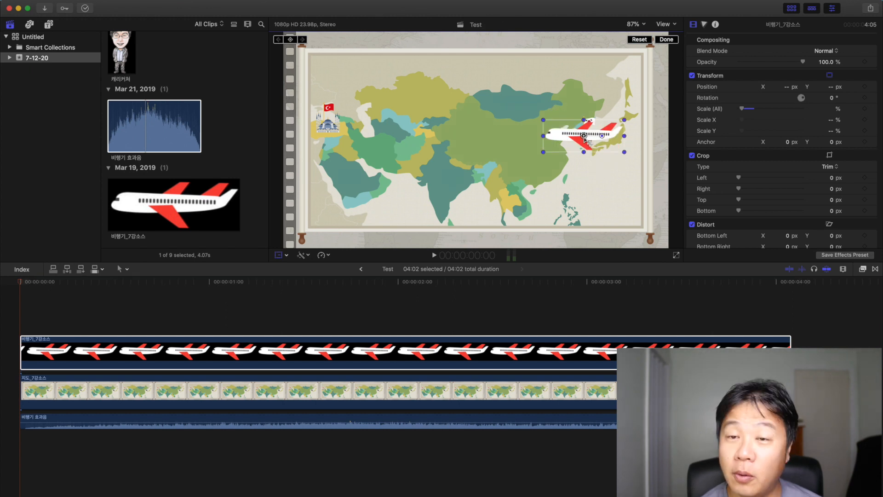
{"action": "mouse_move", "coordinate": [585, 138]}
{"action": "left_mouse_down"}
{"action": "mouse_move", "coordinate": [459, 210]}
{"action": "mouse_move", "coordinate": [578, 85]}
{"action": "mouse_move", "coordinate": [583, 138]}
{"action": "left_mouse_up"}
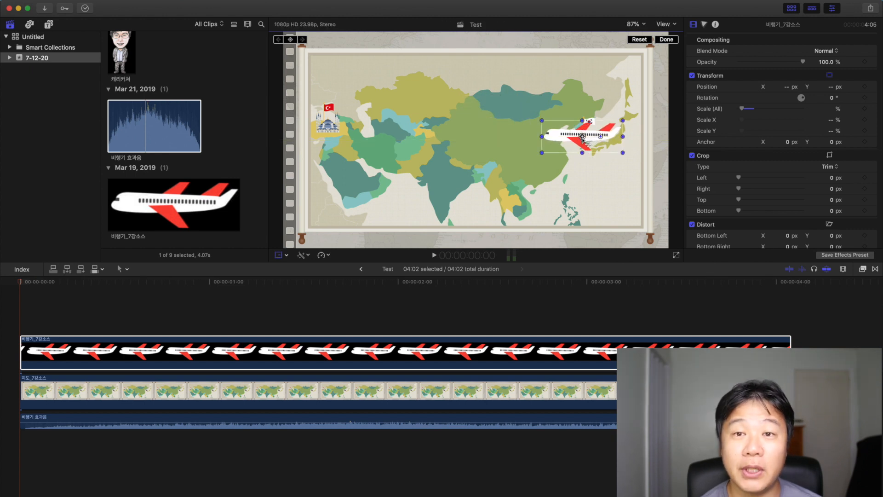
{"action": "left_click", "coordinate": [291, 40]}
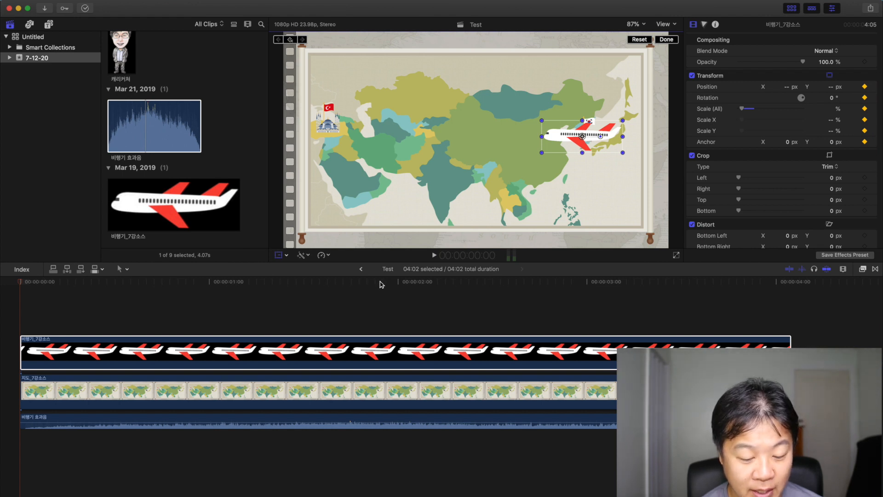
Step: Keyframe the airplane's position over northern India at 2:00 and over Turkey at 4:01
{"action": "left_click", "coordinate": [790, 281]}
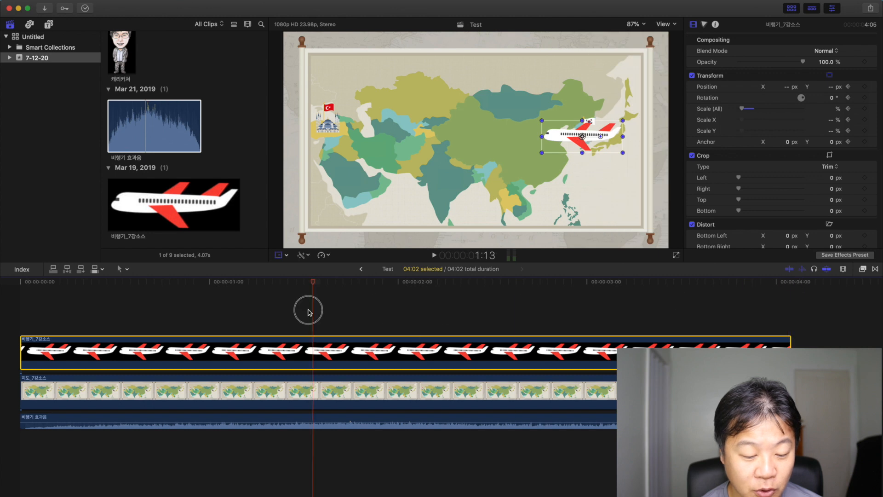
{"action": "left_click_drag", "start_coordinate": [407, 309], "coordinate": [401, 309]}
{"action": "left_click_drag", "start_coordinate": [583, 136], "coordinate": [464, 167]}
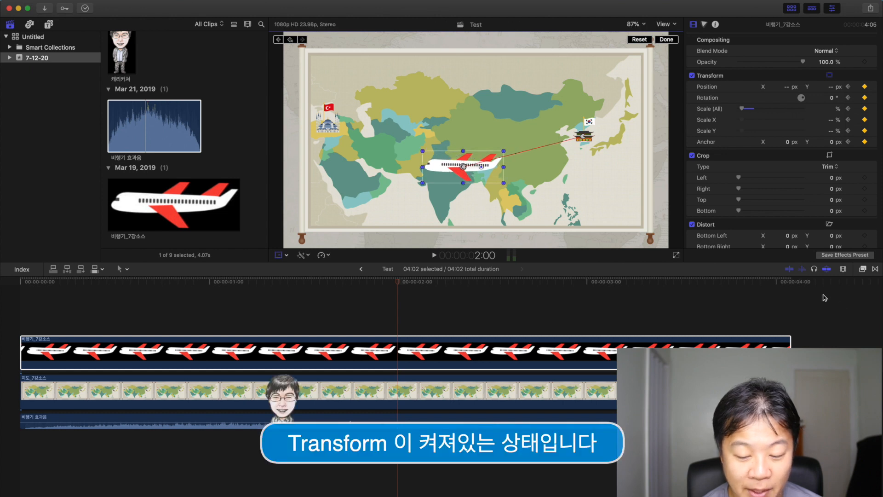
{"action": "left_click", "coordinate": [783, 283]}
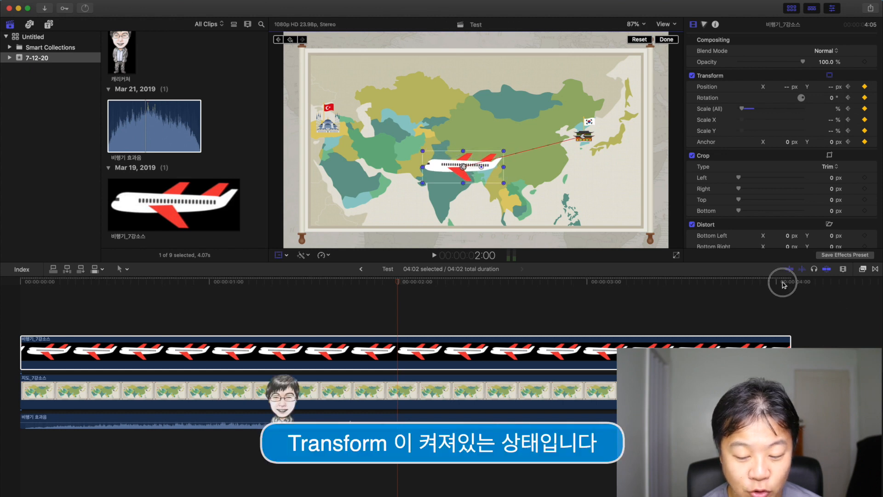
{"action": "left_click_drag", "start_coordinate": [456, 166], "coordinate": [339, 113]}
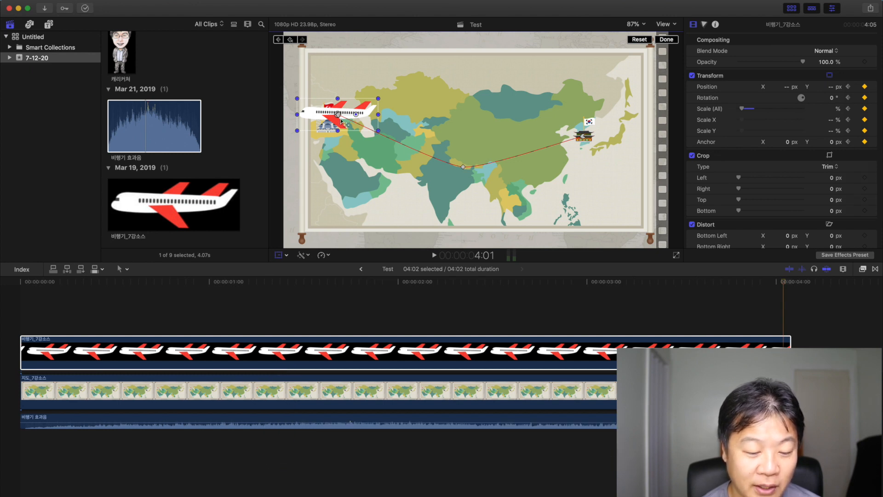
Step: Play back the flight and lengthen the Turkey-side curve handle of the path's middle keyframe
{"action": "key", "text": "space"}
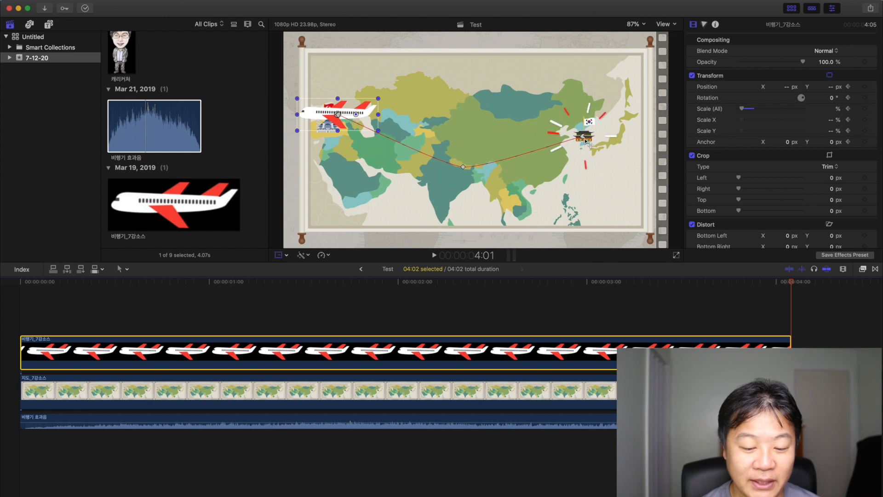
{"action": "left_click", "coordinate": [465, 168]}
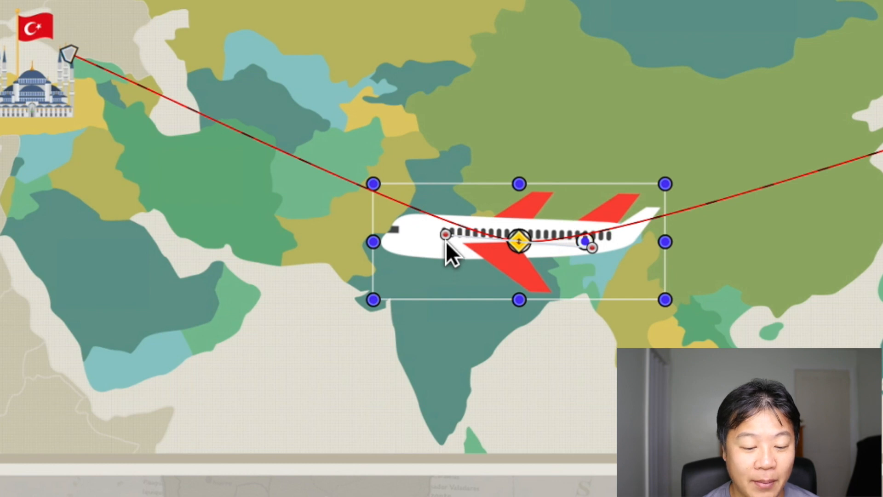
{"action": "left_click_drag", "start_coordinate": [446, 235], "coordinate": [397, 240]}
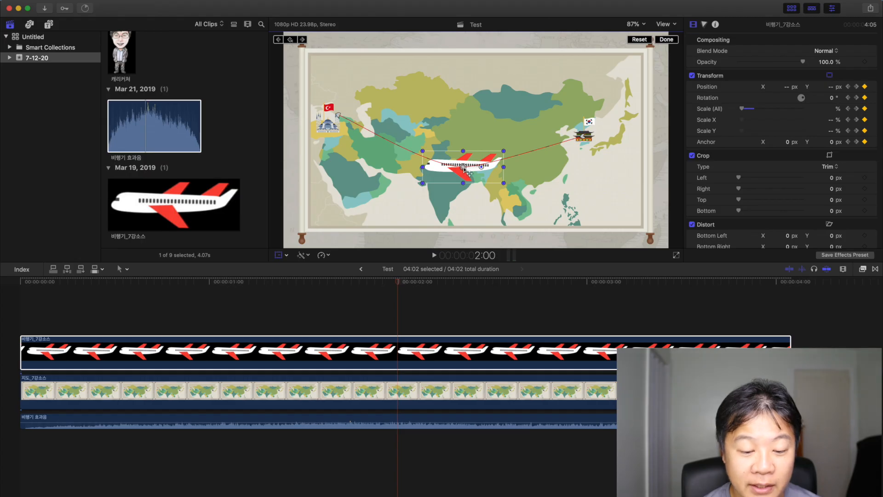
Step: Step through the flight path's keyframes at South Korea, Turkey and northern India to examine their points and curve handles
{"action": "key", "text": "Home"}
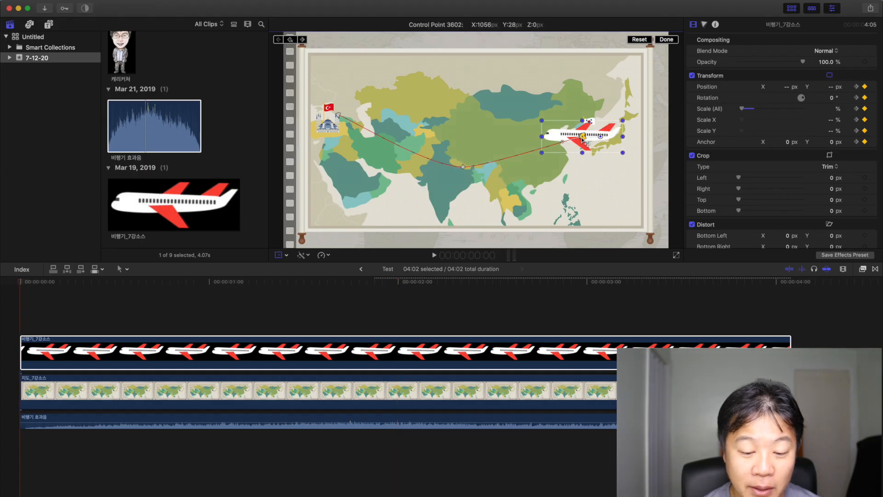
{"action": "left_click", "coordinate": [337, 117]}
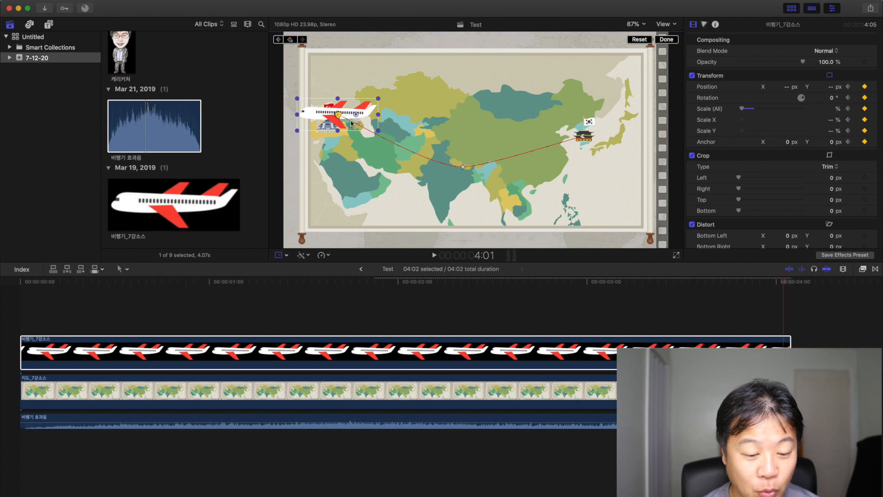
{"action": "left_click", "coordinate": [583, 137]}
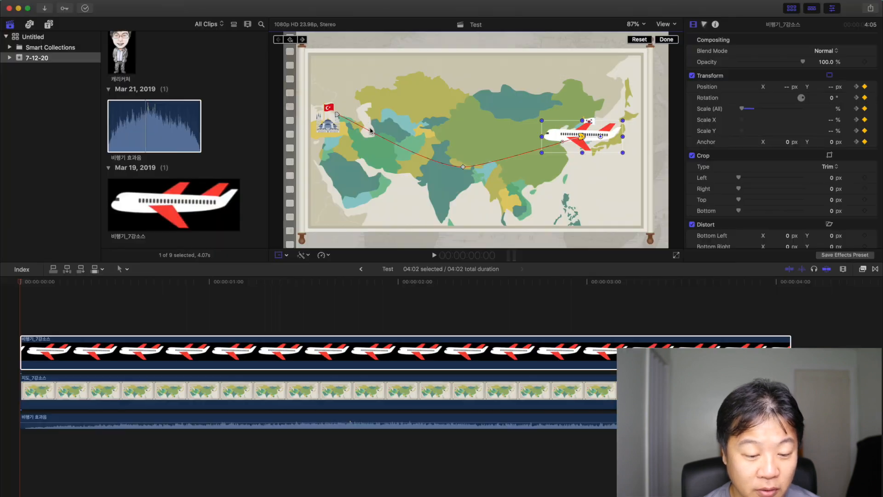
{"action": "left_click", "coordinate": [336, 115]}
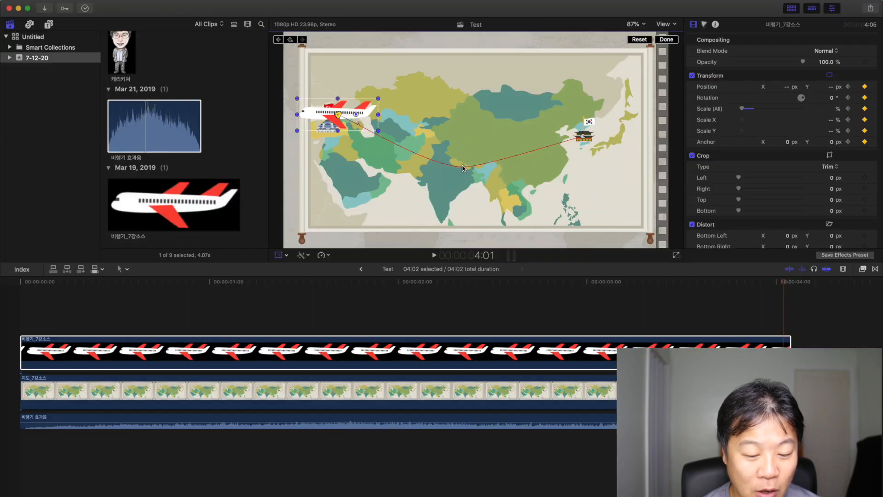
{"action": "left_click", "coordinate": [463, 167]}
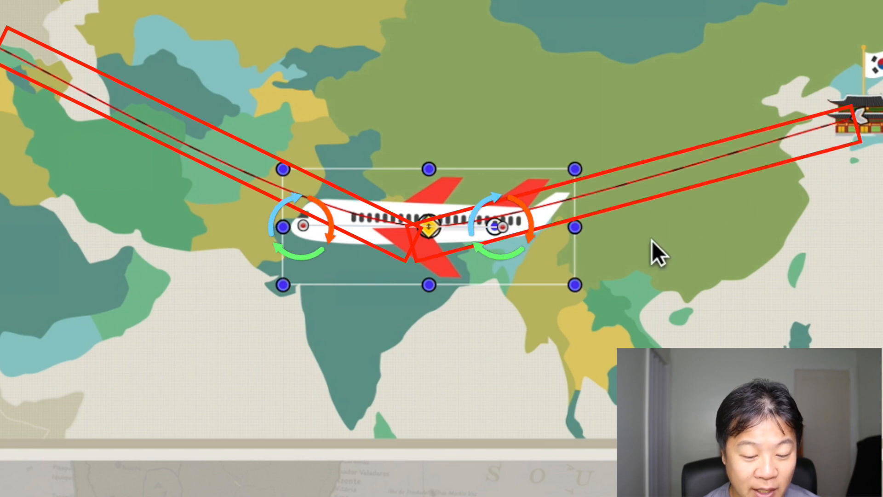
{"action": "left_click", "coordinate": [855, 120]}
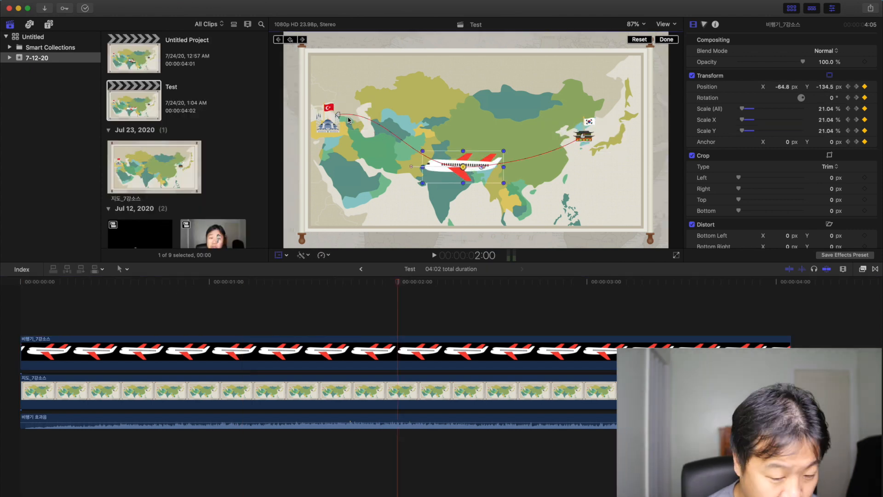
Step: Move the middle path keyframe to about X -16, Y -122 px, adjust the path's curve handles for a smoother route, and preview the flight
{"action": "left_click_drag", "start_coordinate": [456, 159], "coordinate": [473, 165]}
{"action": "left_click_drag", "start_coordinate": [439, 156], "coordinate": [416, 149]}
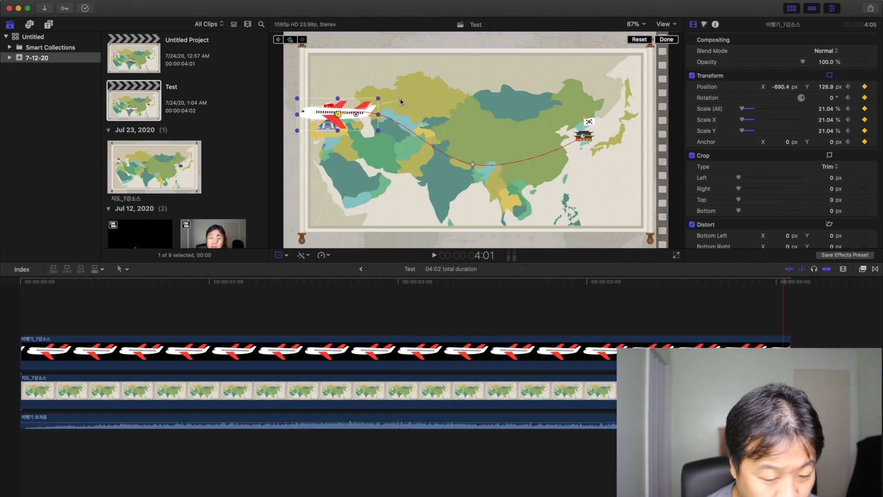
{"action": "left_click_drag", "start_coordinate": [544, 164], "coordinate": [546, 166]}
{"action": "left_click_drag", "start_coordinate": [73, 286], "coordinate": [7, 290]}
{"action": "key", "text": "space"}
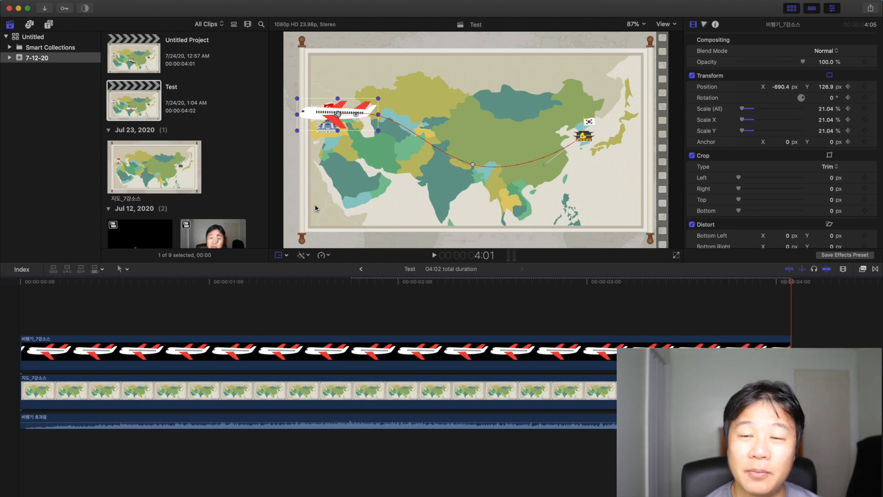
Step: Set the airplane's overall scale to 5% at the starting keyframe over South Korea
{"action": "left_click_drag", "start_coordinate": [43, 282], "coordinate": [3, 290]}
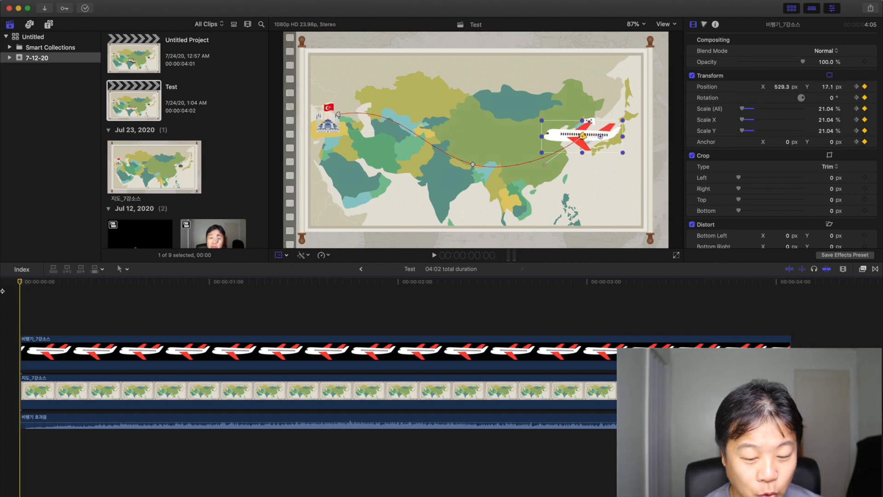
{"action": "left_click", "coordinate": [827, 111]}
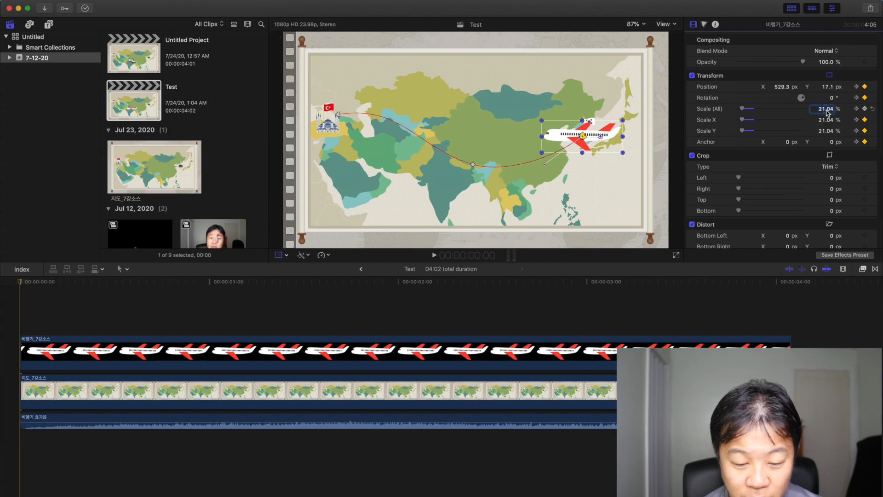
{"action": "double_click", "coordinate": [827, 111]}
{"action": "type", "text": "5"}
{"action": "key", "text": "Return"}
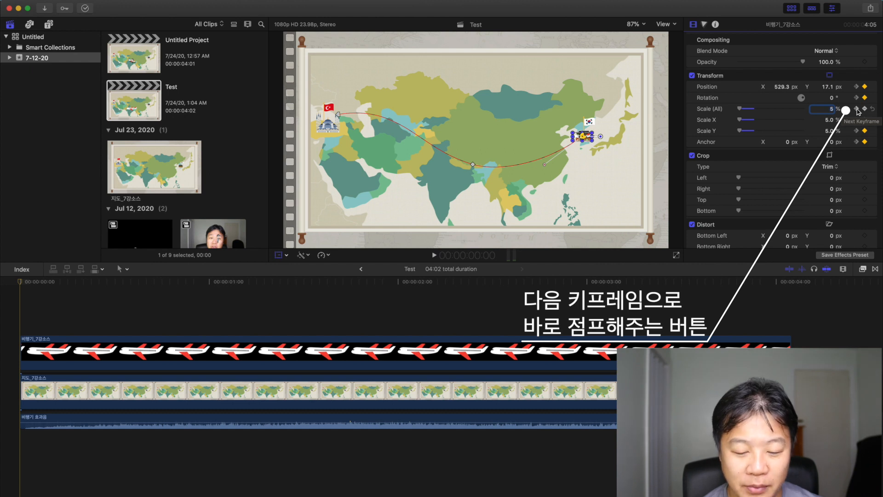
{"action": "mouse_move", "coordinate": [250, 277]}
{"action": "left_mouse_down"}
{"action": "mouse_move", "coordinate": [193, 286]}
{"action": "mouse_move", "coordinate": [408, 292]}
{"action": "mouse_move", "coordinate": [2, 318]}
{"action": "left_mouse_up"}
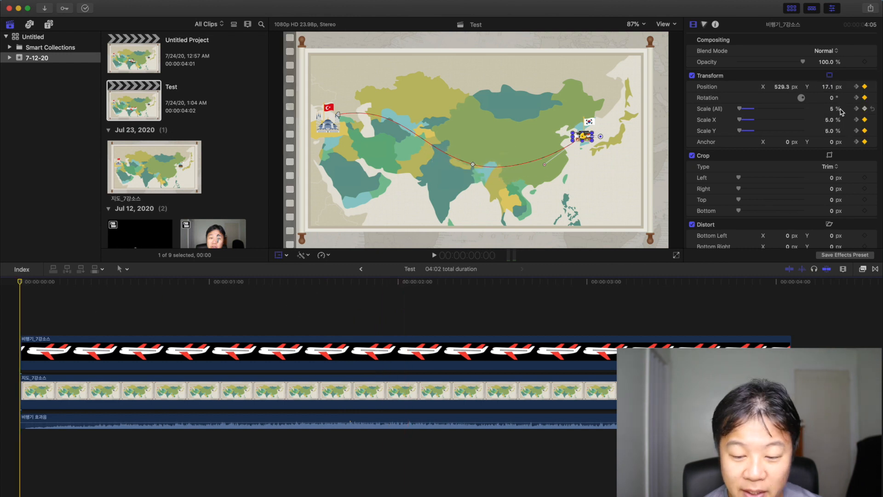
Step: Set the airplane's overall scale to 5% at the final keyframe over Turkey and preview the animation from the beginning
{"action": "left_click", "coordinate": [857, 87]}
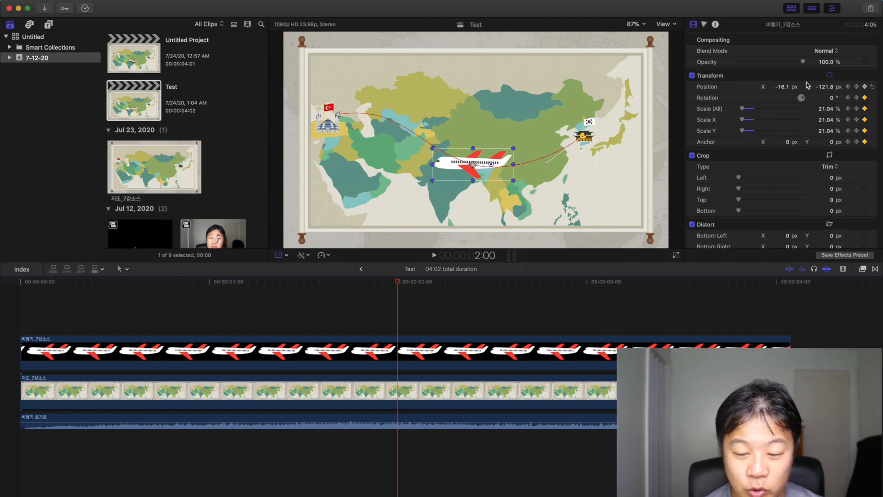
{"action": "left_click", "coordinate": [857, 87]}
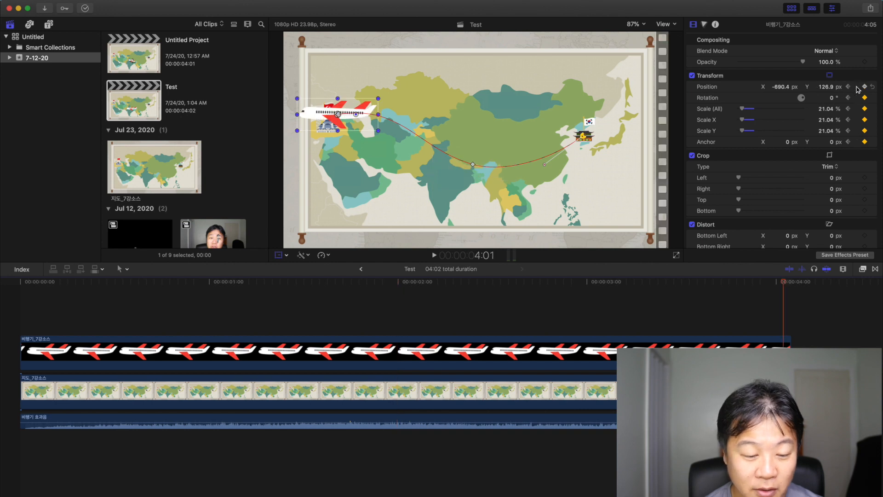
{"action": "left_click", "coordinate": [827, 112]}
{"action": "type", "text": "5"}
{"action": "key", "text": "Return"}
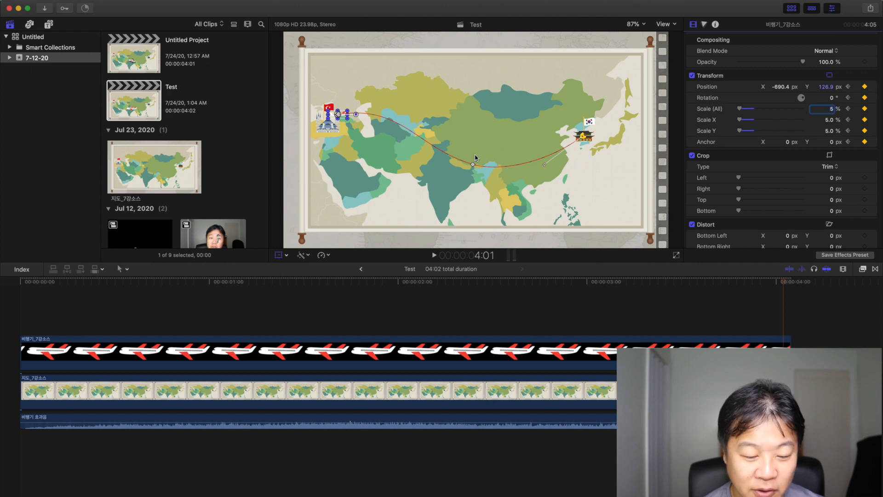
{"action": "left_click_drag", "start_coordinate": [29, 278], "coordinate": [2, 284]}
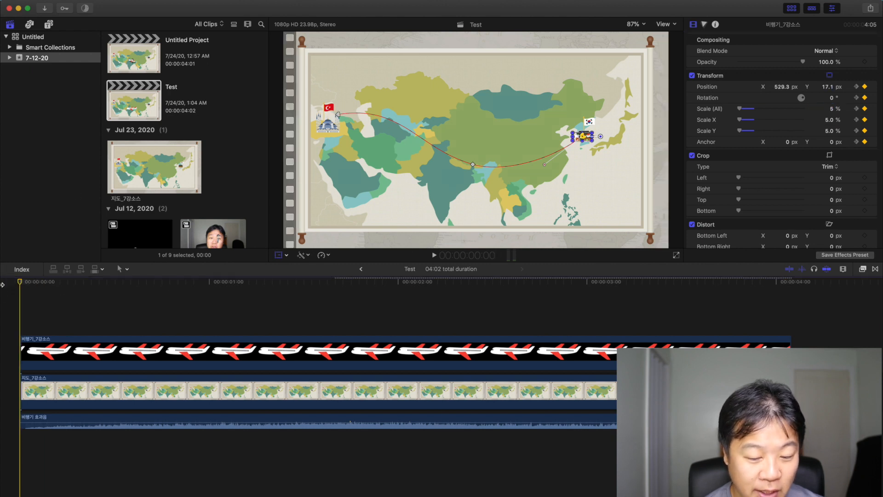
{"action": "key", "text": "space"}
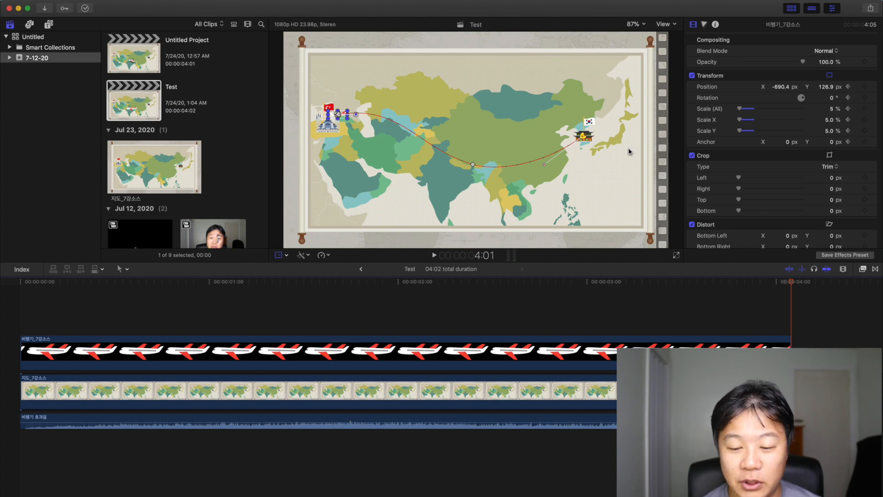
Step: Magnify the viewer to 400% around South Korea and rotate the airplane to follow the flight path at the starting keyframe
{"action": "left_click", "coordinate": [848, 103]}
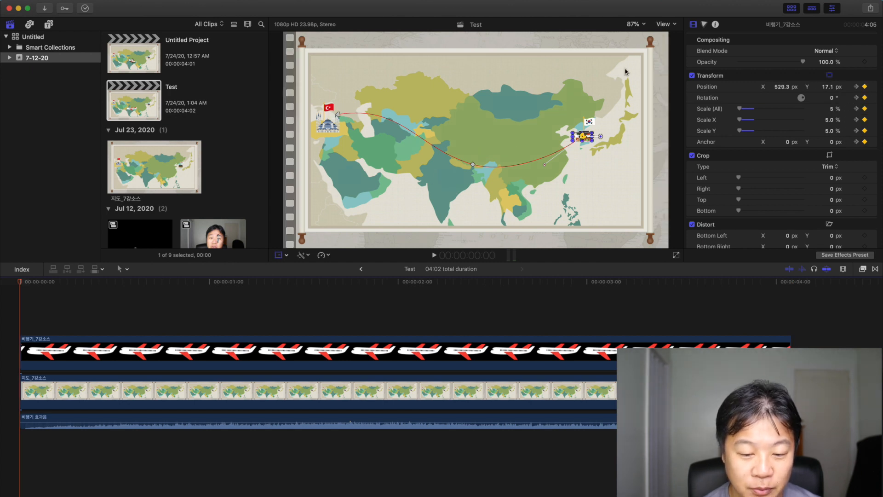
{"action": "left_click", "coordinate": [636, 24]}
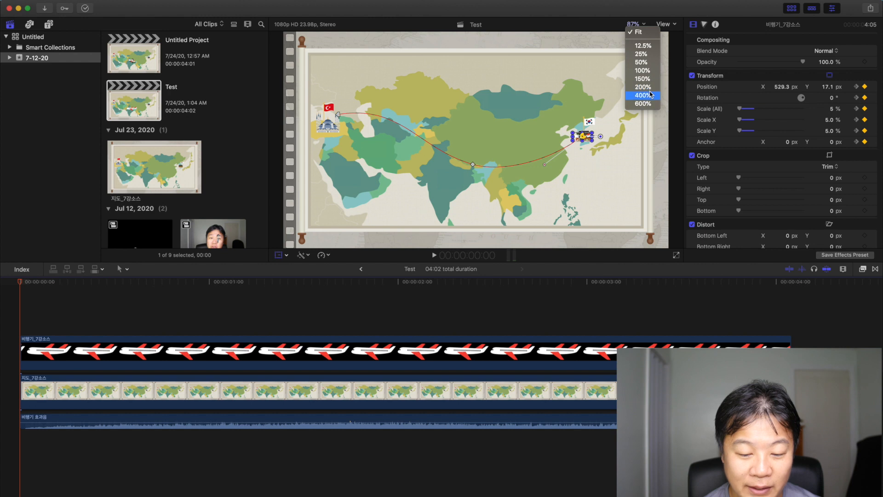
{"action": "left_click", "coordinate": [650, 95]}
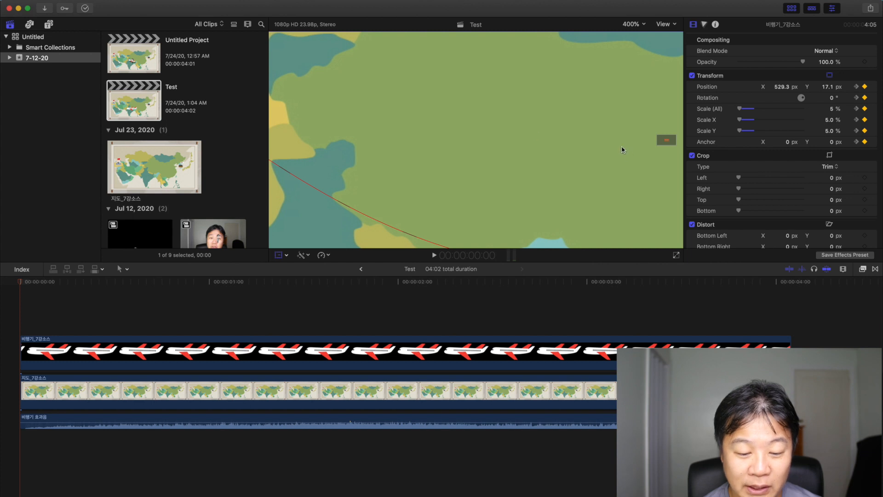
{"action": "left_click_drag", "start_coordinate": [667, 140], "coordinate": [668, 140]}
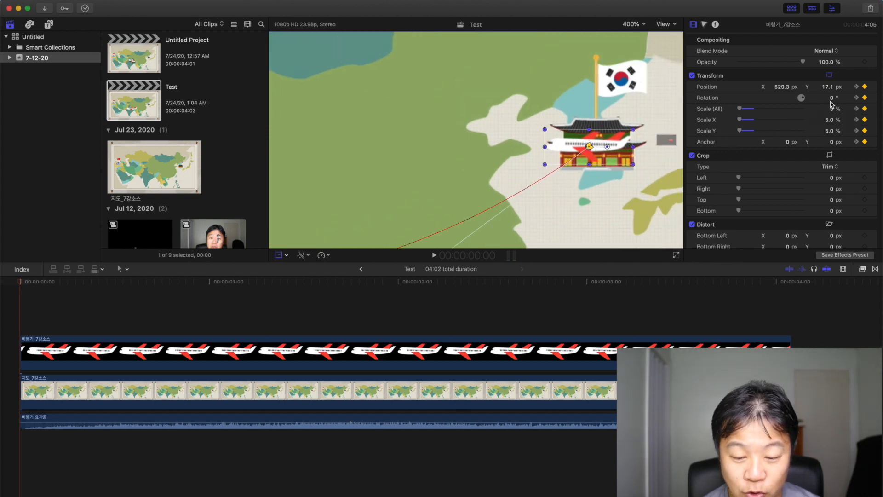
{"action": "left_click_drag", "start_coordinate": [834, 98], "coordinate": [828, 98]}
Step: Rotate the airplane to about -20° at the middle keyframe at 2:00
{"action": "left_click", "coordinate": [858, 98]}
{"action": "scroll", "coordinate": [598, 138], "scroll_direction": "left", "scroll_amount": 10}
{"action": "left_click_drag", "start_coordinate": [831, 100], "coordinate": [831, 100]}
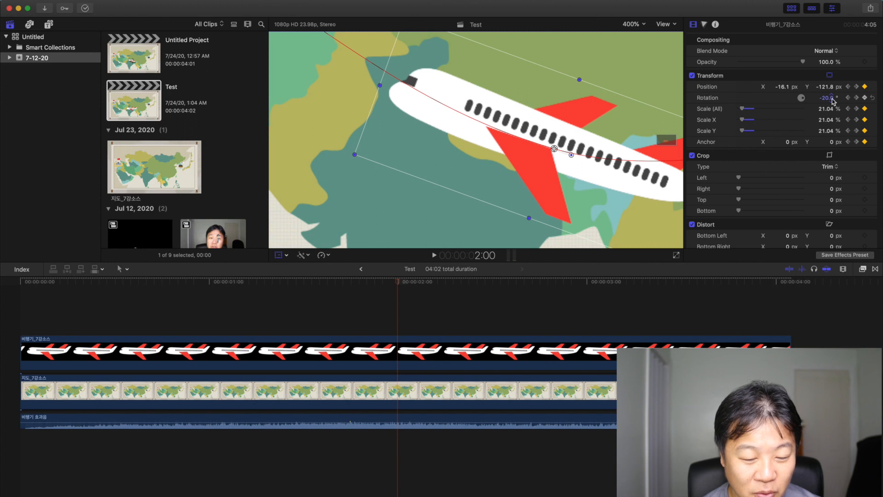
Step: Rotate the airplane to about 11.8° at the final keyframe over Turkey to follow the flight path
{"action": "left_click", "coordinate": [856, 98]}
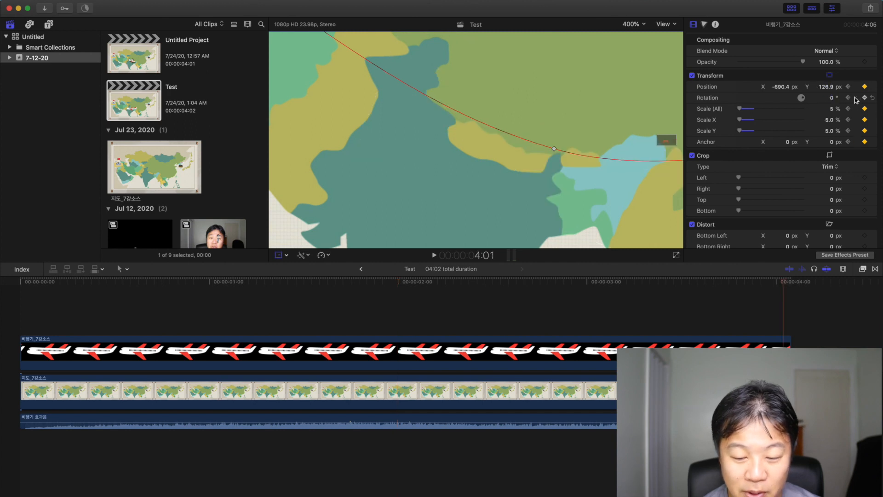
{"action": "left_click_drag", "start_coordinate": [666, 140], "coordinate": [661, 139]}
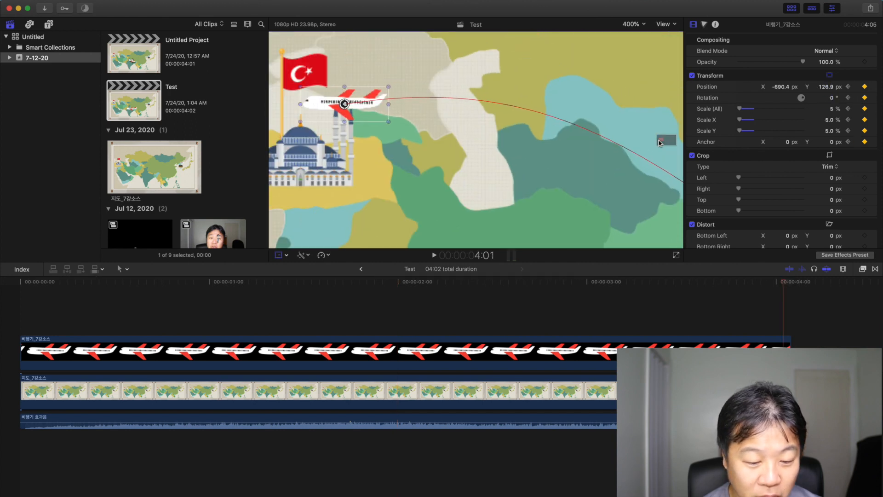
{"action": "left_click_drag", "start_coordinate": [832, 98], "coordinate": [833, 101]}
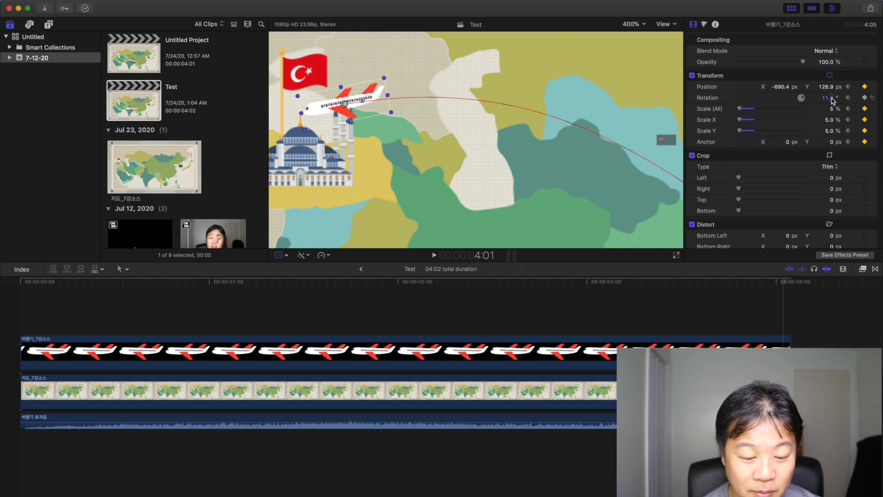
Step: Fit the whole map in the viewer and preview the flight from the beginning
{"action": "left_click", "coordinate": [633, 24]}
{"action": "left_click", "coordinate": [639, 31]}
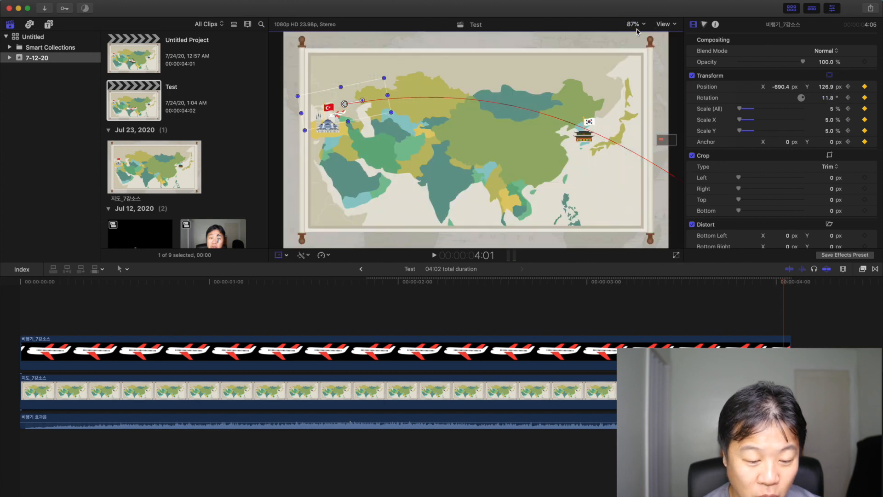
{"action": "left_click_drag", "start_coordinate": [38, 284], "coordinate": [2, 290]}
{"action": "key", "text": "space"}
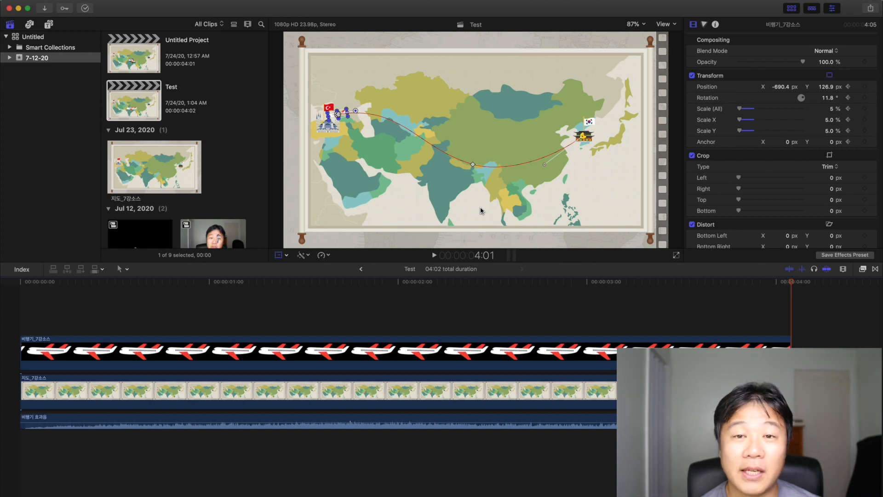
Step: Magnify the viewer to 200% and adjust the airplane's rotation to follow the path at 0:20
{"action": "left_click_drag", "start_coordinate": [32, 282], "coordinate": [181, 281]}
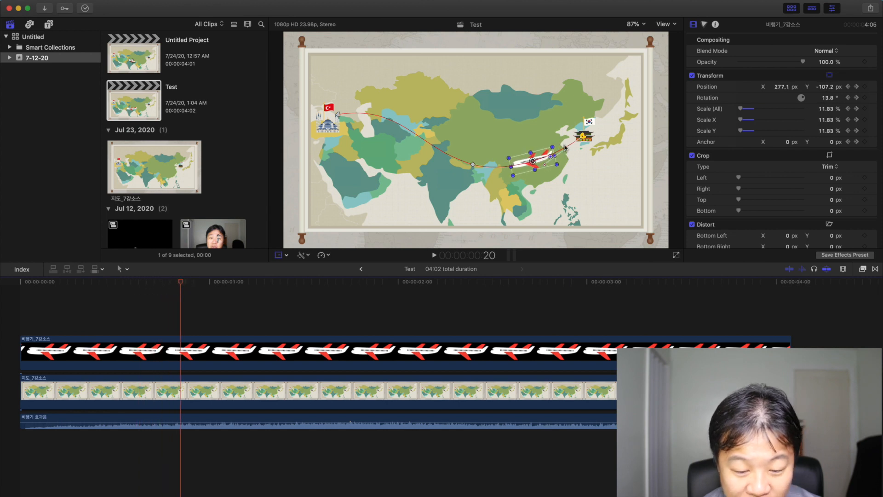
{"action": "left_click", "coordinate": [828, 98]}
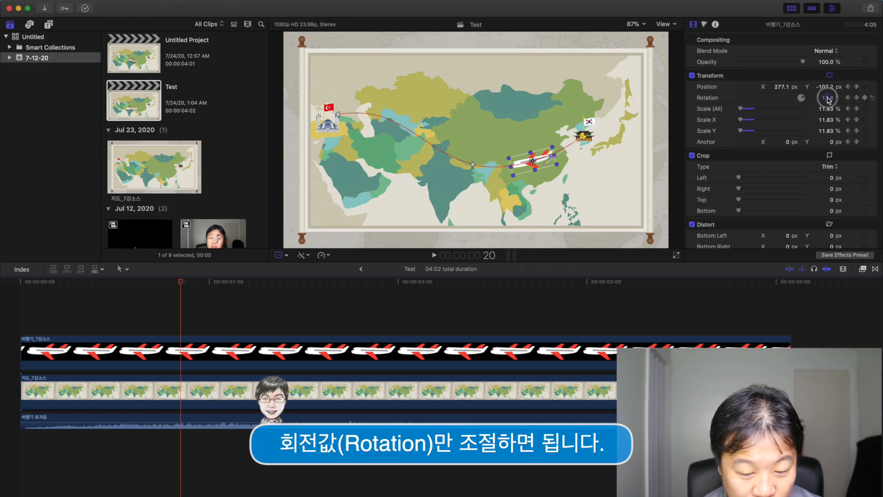
{"action": "left_click", "coordinate": [636, 25]}
{"action": "left_click", "coordinate": [643, 87]}
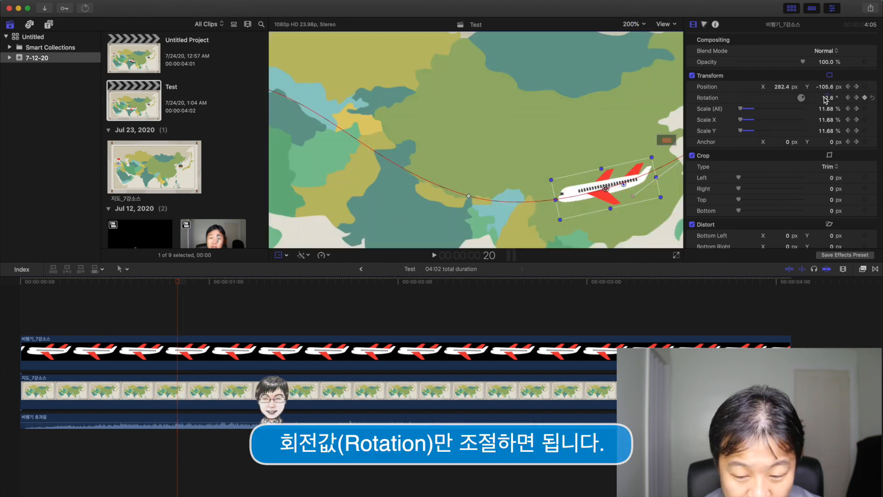
{"action": "left_click_drag", "start_coordinate": [830, 102], "coordinate": [831, 95]}
Step: Rotate the airplane to about -10.9° at 1:15 and tilt it further along the path at 2:12
{"action": "left_click_drag", "start_coordinate": [232, 281], "coordinate": [329, 281]}
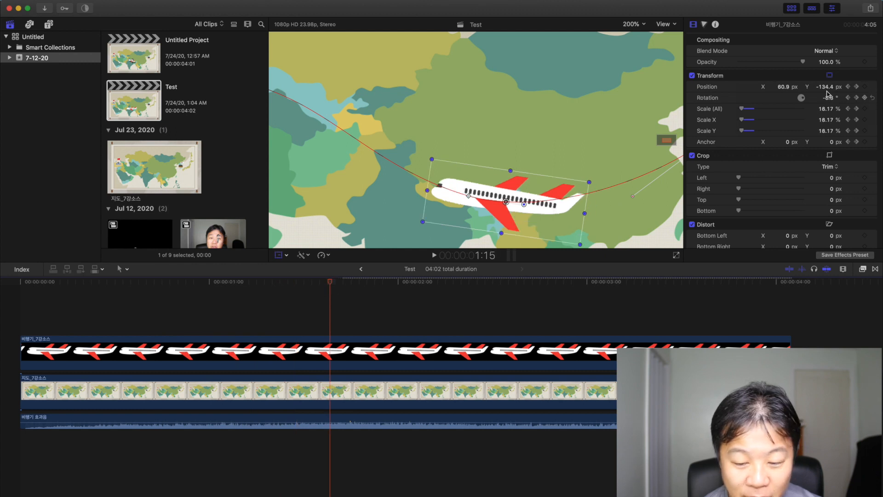
{"action": "left_click_drag", "start_coordinate": [828, 100], "coordinate": [829, 103]}
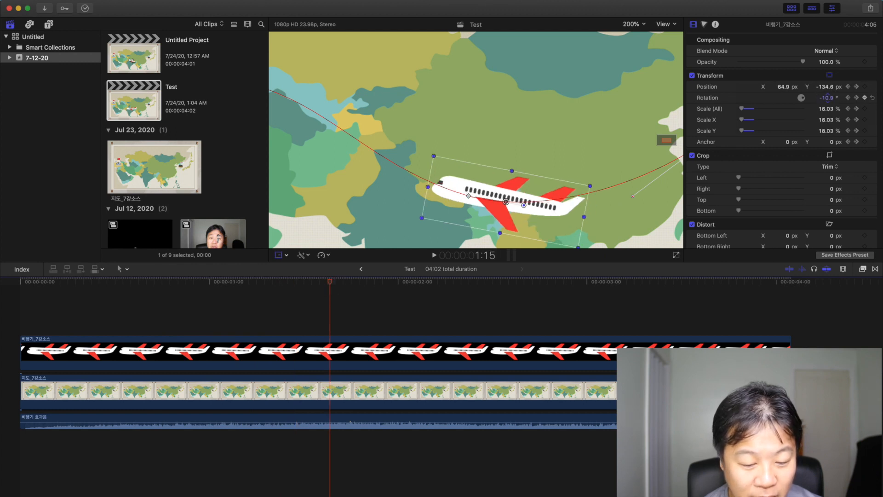
{"action": "left_click_drag", "start_coordinate": [330, 281], "coordinate": [499, 299]}
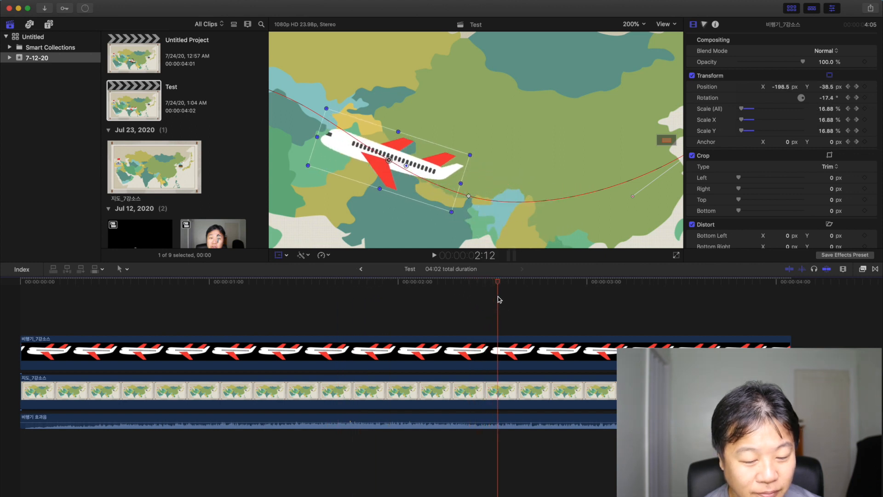
{"action": "left_click_drag", "start_coordinate": [828, 97], "coordinate": [828, 103]}
Step: Check the airplane's alignment with the path at 2:17 and 3:23, and preview the whole animation with the full map in view
{"action": "left_click_drag", "start_coordinate": [443, 284], "coordinate": [537, 295]}
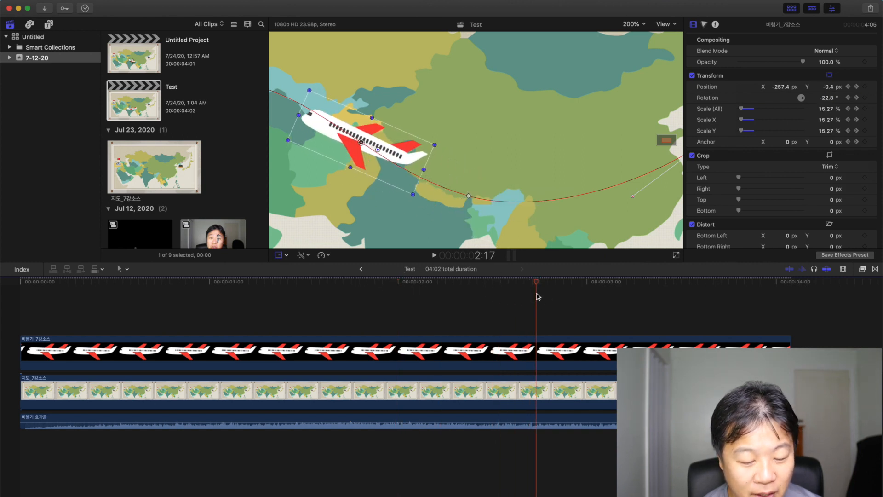
{"action": "left_click_drag", "start_coordinate": [668, 142], "coordinate": [665, 141]}
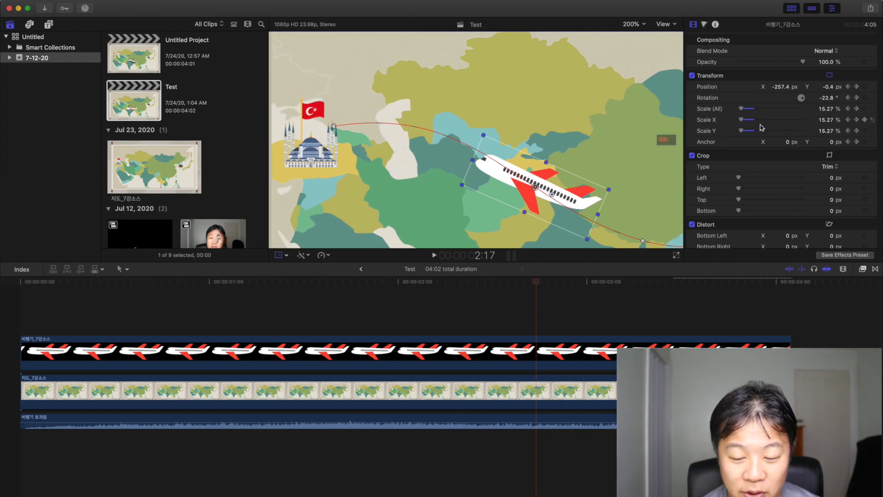
{"action": "left_click_drag", "start_coordinate": [764, 300], "coordinate": [772, 302]}
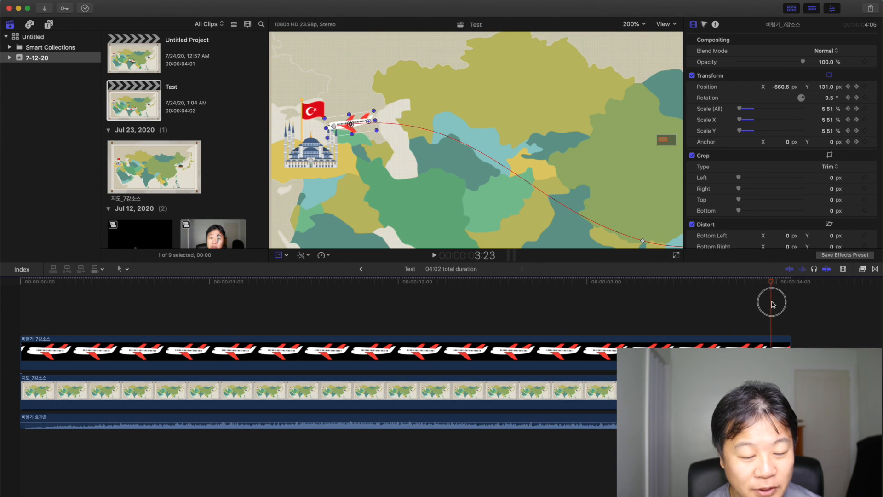
{"action": "left_click", "coordinate": [634, 24]}
{"action": "left_click", "coordinate": [640, 35]}
{"action": "left_click_drag", "start_coordinate": [46, 283], "coordinate": [2, 284]}
{"action": "key", "text": "space"}
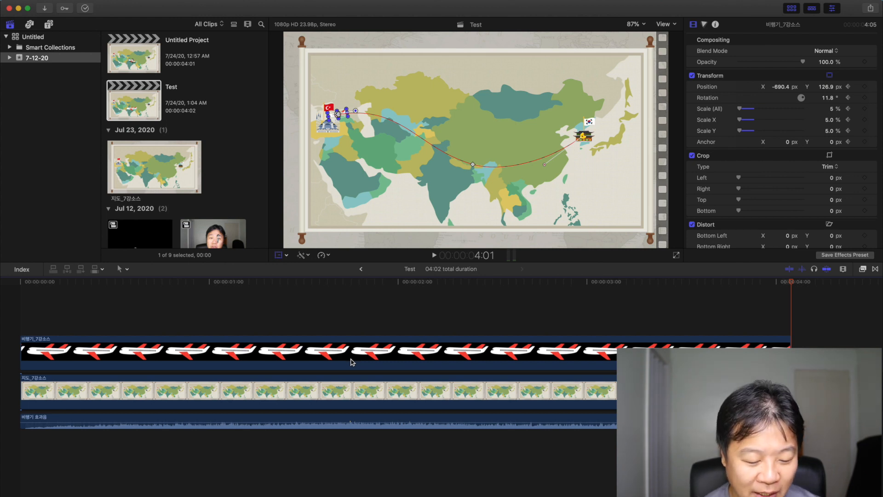
{"action": "key", "text": "super+minus"}
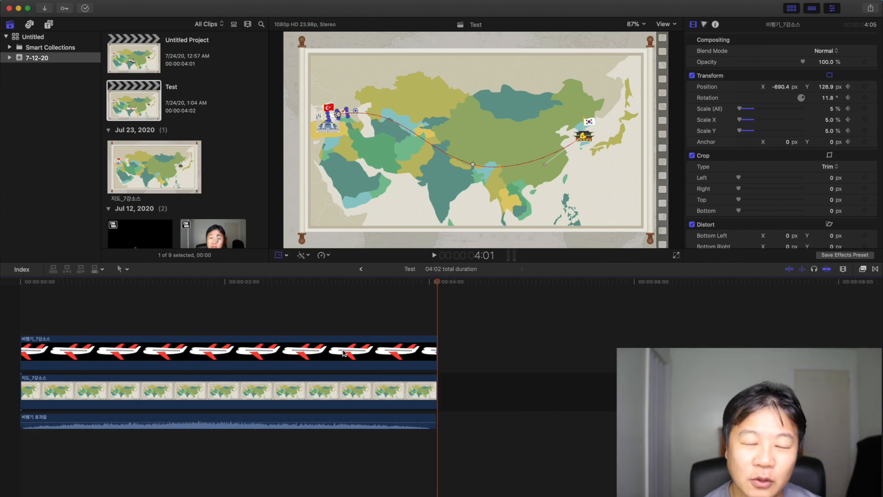
{"action": "left_click", "coordinate": [327, 353]}
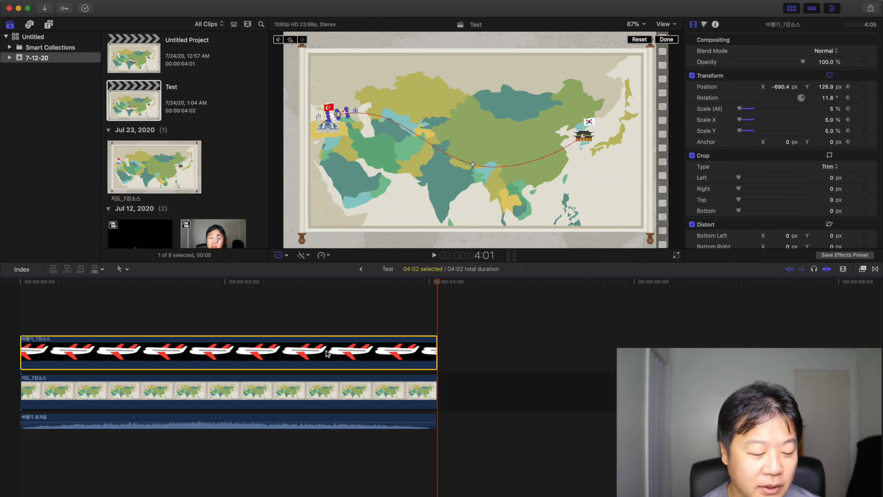
{"action": "key", "text": "super+c"}
{"action": "key", "text": "super+v"}
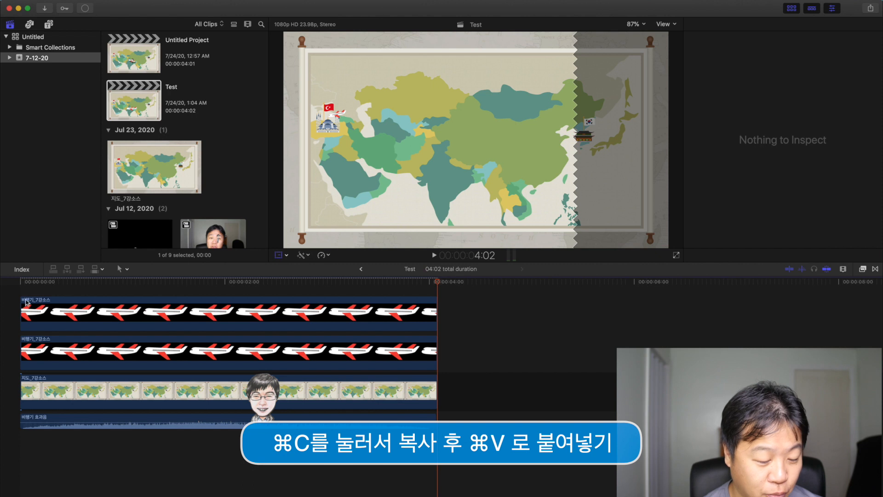
{"action": "key", "text": "super+z"}
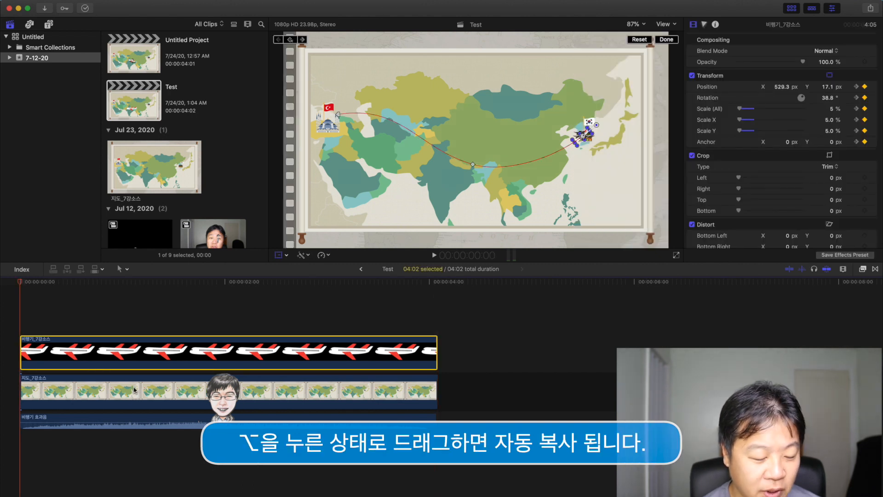
Step: Duplicate the airplane clip directly above the original and return the playhead to the start of the timeline
{"action": "left_click_drag", "start_coordinate": [142, 364], "coordinate": [137, 314]}
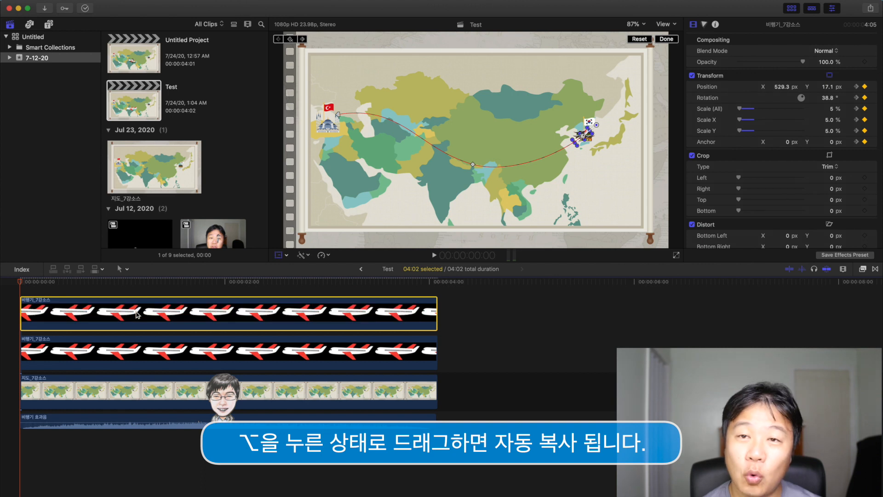
{"action": "left_click_drag", "start_coordinate": [46, 281], "coordinate": [5, 305]}
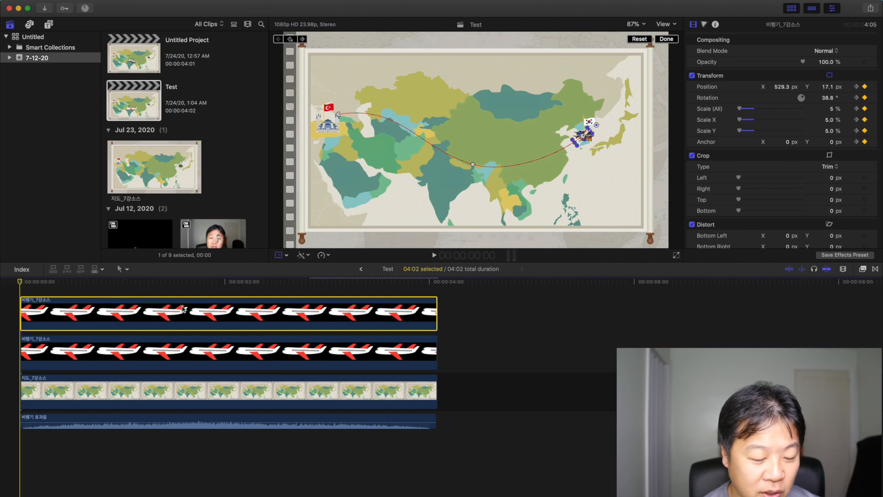
Step: Apply the Colorize effect from the Color category to the lower airplane clip
{"action": "left_click", "coordinate": [226, 355]}
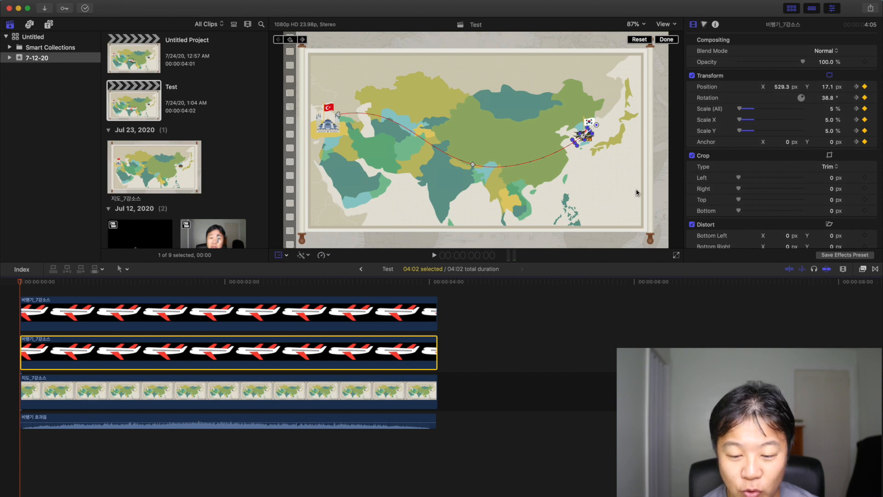
{"action": "left_click", "coordinate": [863, 271]}
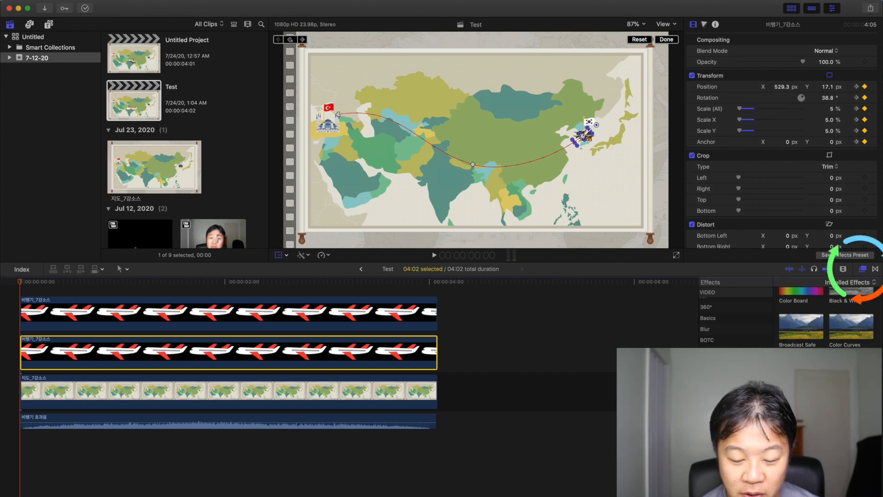
{"action": "left_click", "coordinate": [707, 362]}
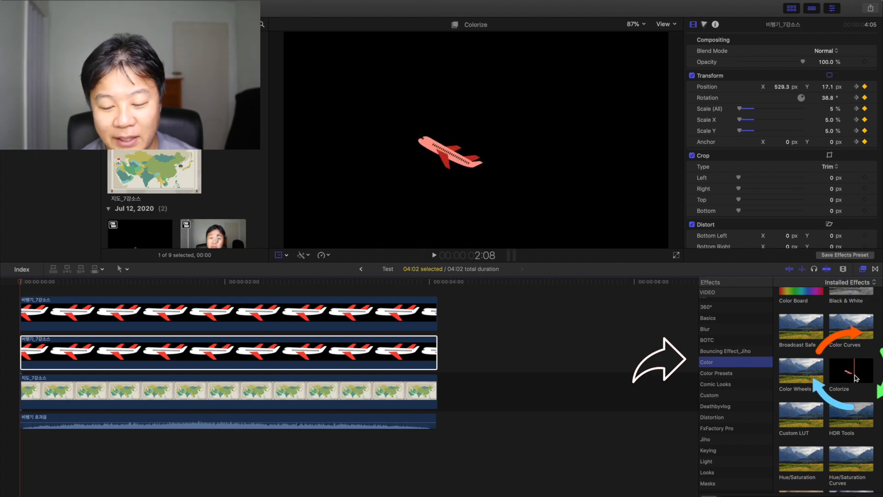
{"action": "left_click_drag", "start_coordinate": [855, 379], "coordinate": [349, 354]}
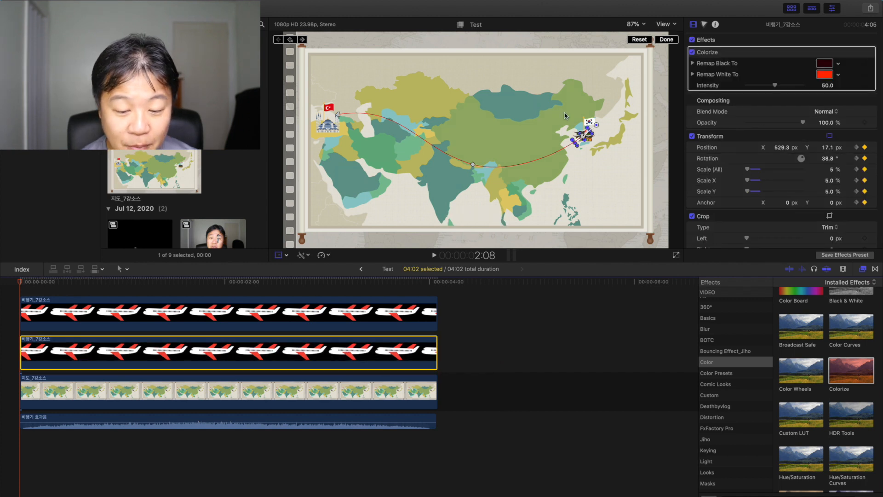
Step: Lower the colorized airplane's Y position to about -168.1 px at the middle keyframe at 2:00
{"action": "left_click", "coordinate": [867, 155]}
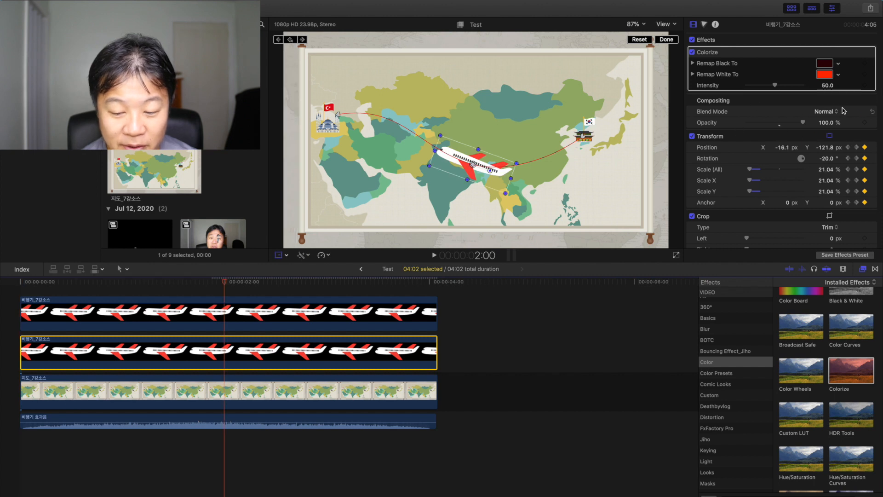
{"action": "left_click_drag", "start_coordinate": [826, 149], "coordinate": [826, 149]}
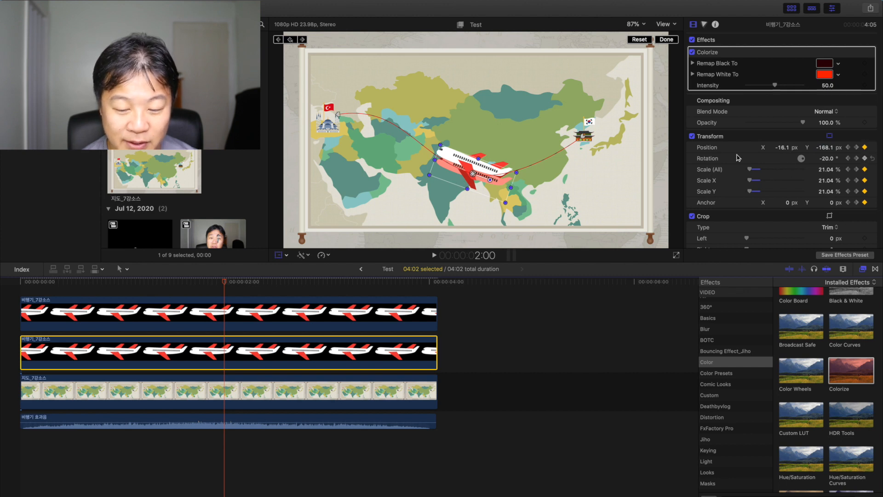
Step: Remap both black and white to the black Licorice color in the Colorize effect and set its intensity to 100
{"action": "left_click", "coordinate": [825, 63]}
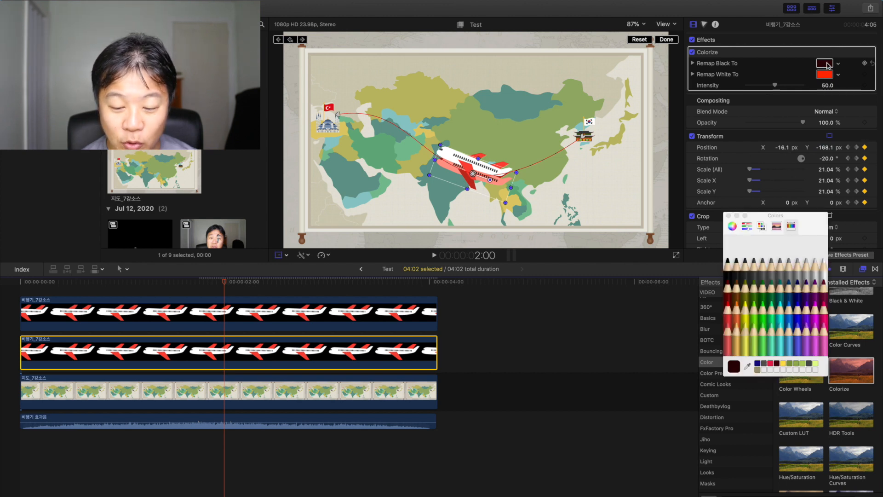
{"action": "left_click", "coordinate": [728, 259]}
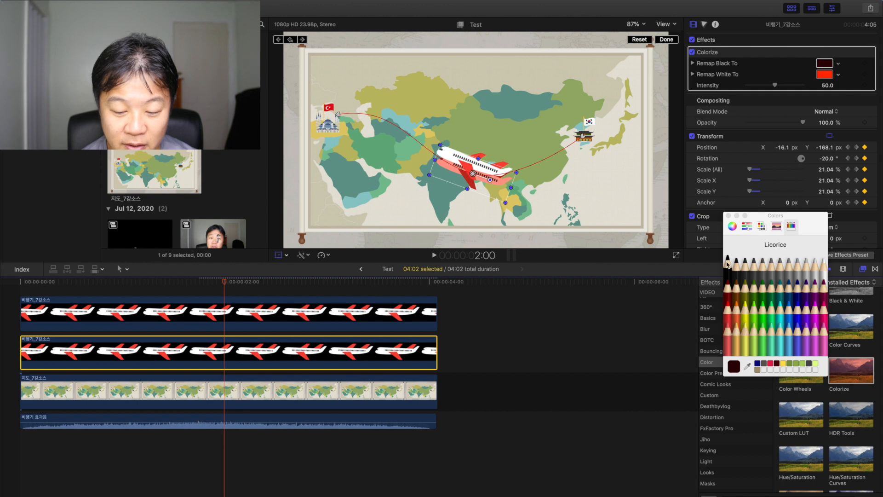
{"action": "left_click", "coordinate": [826, 75]}
{"action": "left_click", "coordinate": [728, 260]}
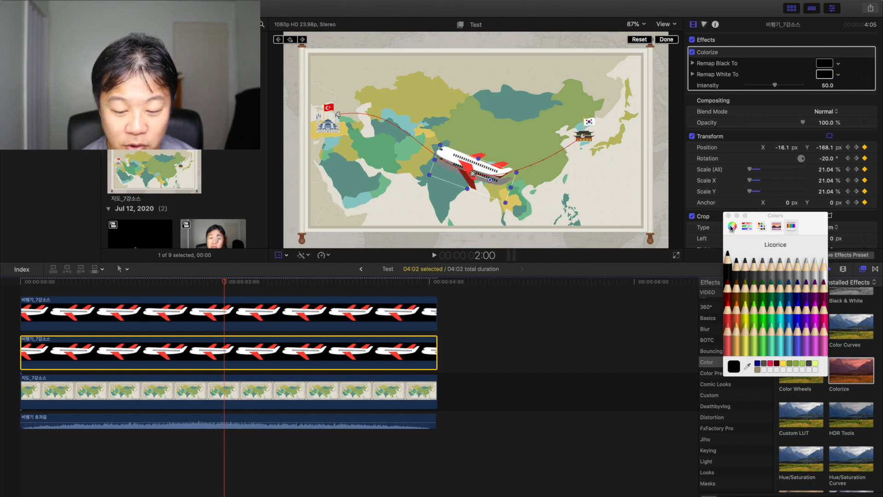
{"action": "left_click", "coordinate": [729, 216]}
{"action": "left_click_drag", "start_coordinate": [775, 86], "coordinate": [829, 85]}
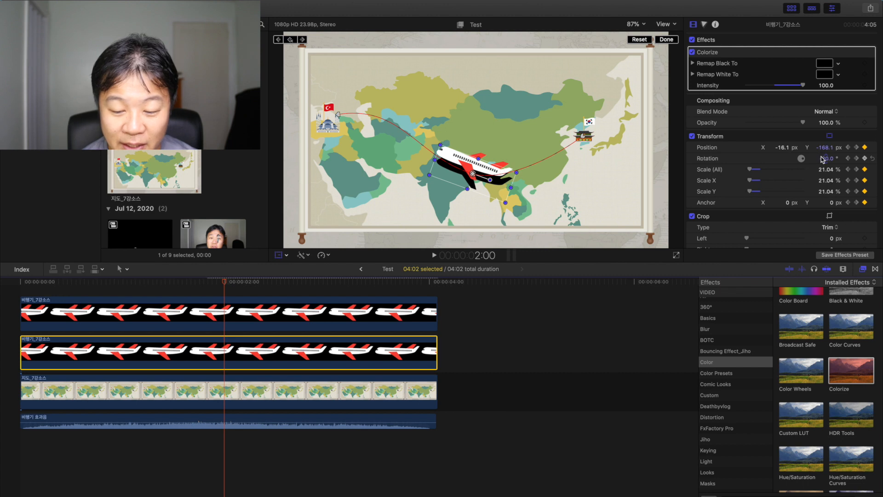
Step: Offset the black airplane shadow to X 10.8 px and Y -206.4 px at 2:00 and preview the animation from the beginning
{"action": "left_click_drag", "start_coordinate": [826, 150], "coordinate": [781, 143]}
{"action": "left_click", "coordinate": [783, 152]}
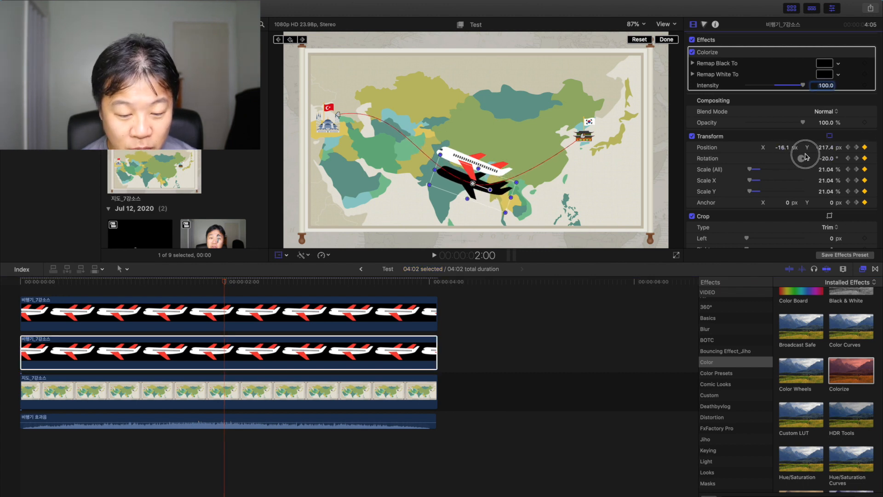
{"action": "left_click", "coordinate": [781, 147]}
{"action": "left_click_drag", "start_coordinate": [781, 149], "coordinate": [788, 150]}
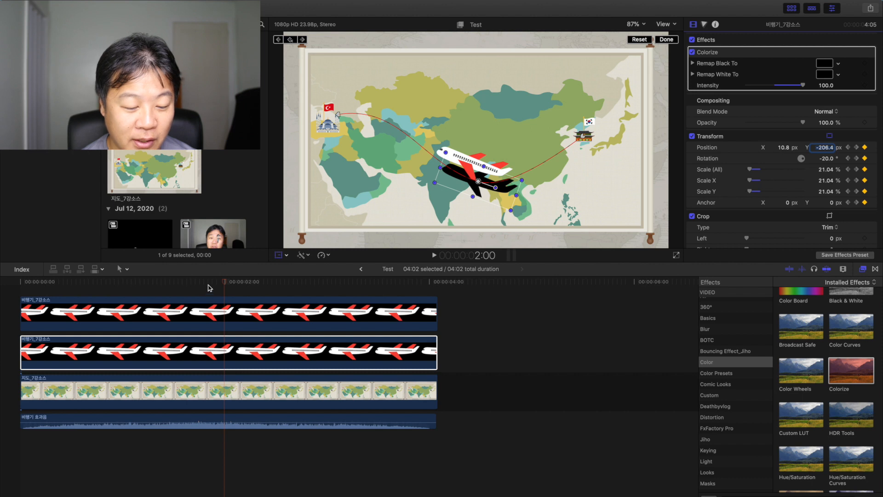
{"action": "left_click_drag", "start_coordinate": [209, 287], "coordinate": [6, 285]}
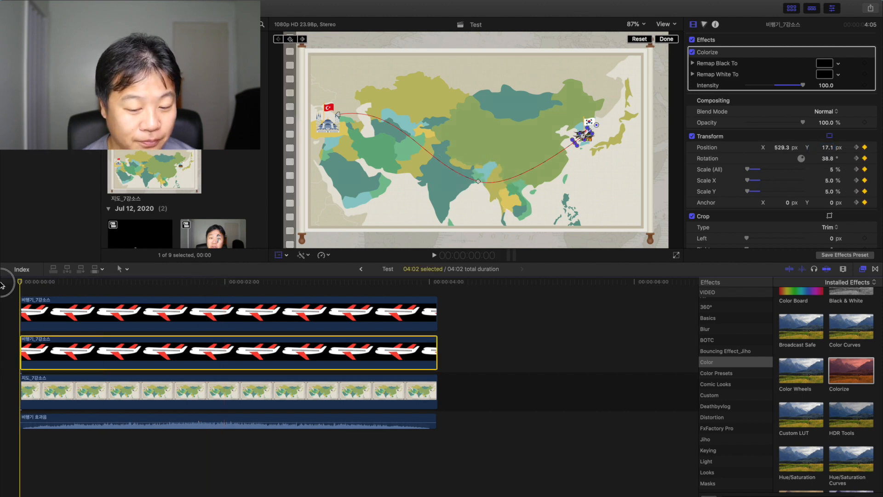
{"action": "key", "text": "space"}
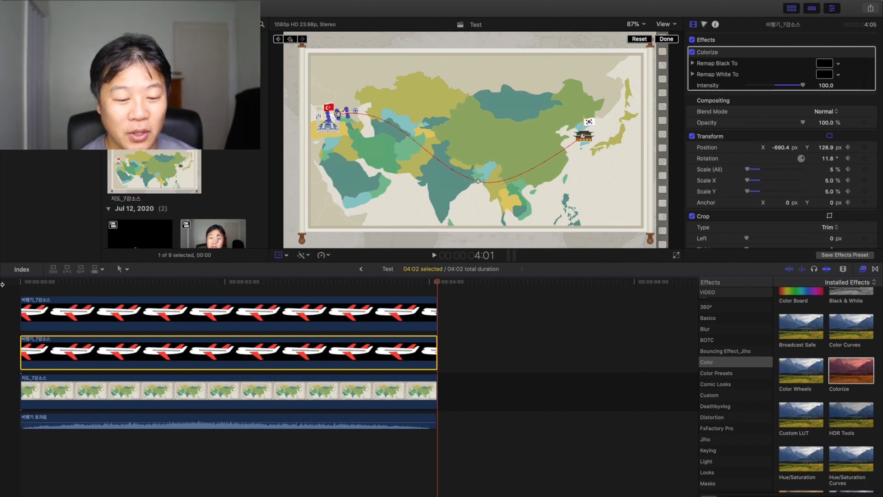
Step: Add the 캐리커처 caricature clip above the airplane clips from the start of the timeline and trim its end to match theirs
{"action": "left_click", "coordinate": [667, 41]}
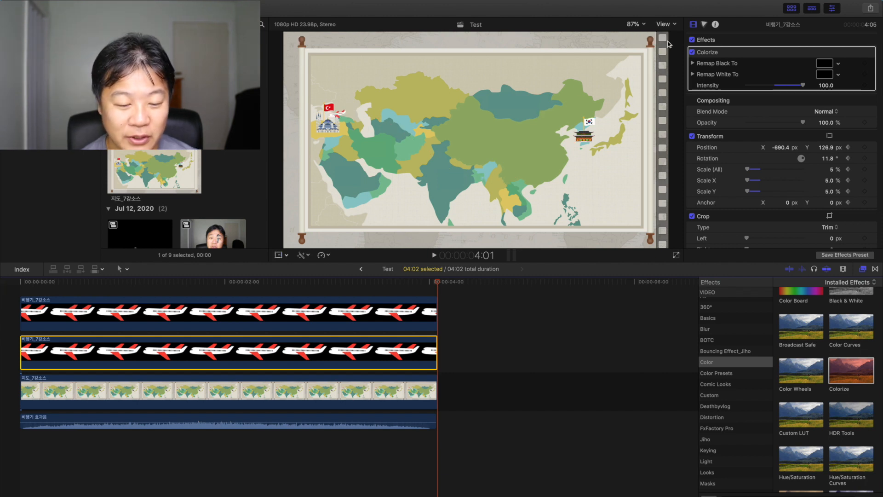
{"action": "left_click", "coordinate": [209, 281]}
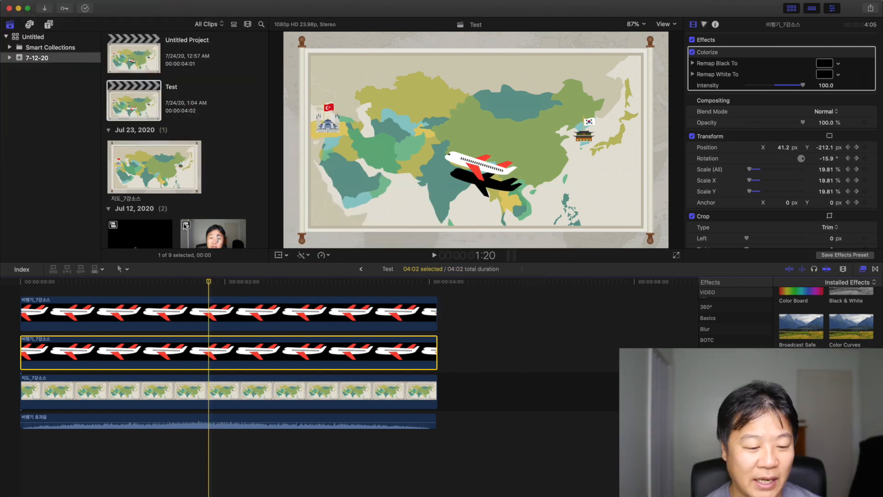
{"action": "scroll", "coordinate": [198, 322], "scroll_direction": "up", "scroll_amount": 1}
{"action": "scroll", "coordinate": [180, 164], "scroll_direction": "up", "scroll_amount": 2}
{"action": "scroll", "coordinate": [179, 164], "scroll_direction": "down", "scroll_amount": 8}
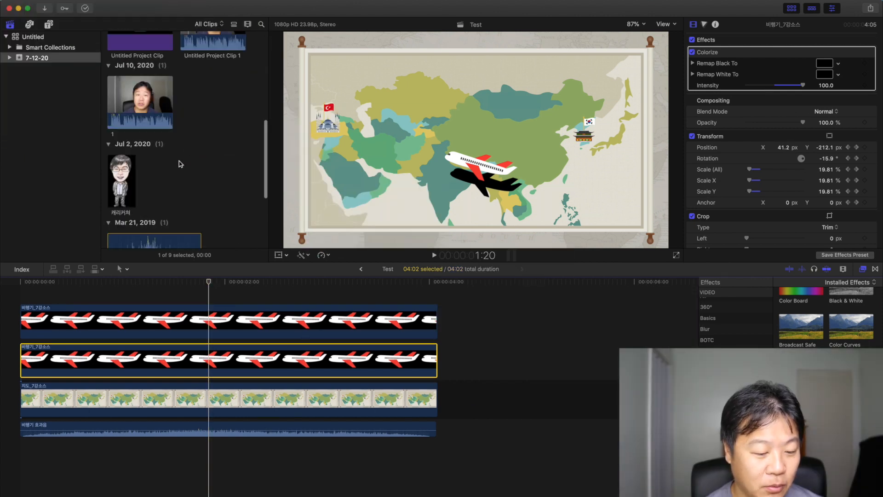
{"action": "left_click_drag", "start_coordinate": [121, 132], "coordinate": [21, 289]}
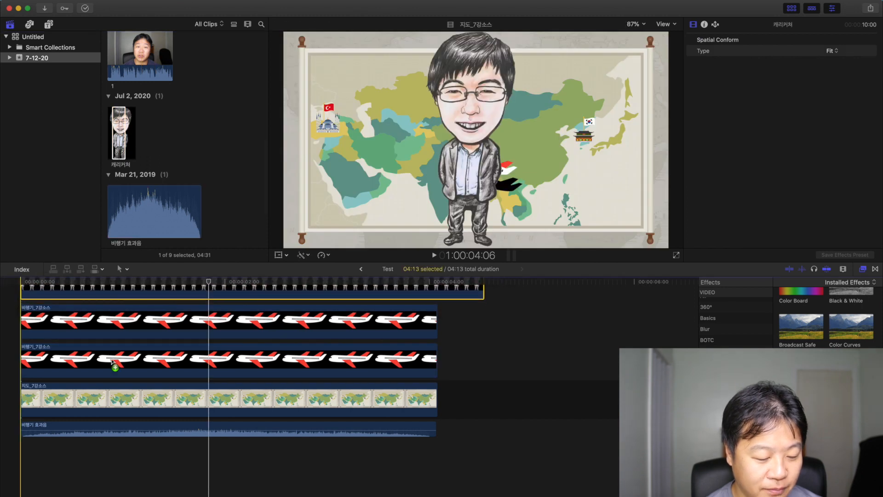
{"action": "scroll", "coordinate": [113, 362], "scroll_direction": "up", "scroll_amount": 3}
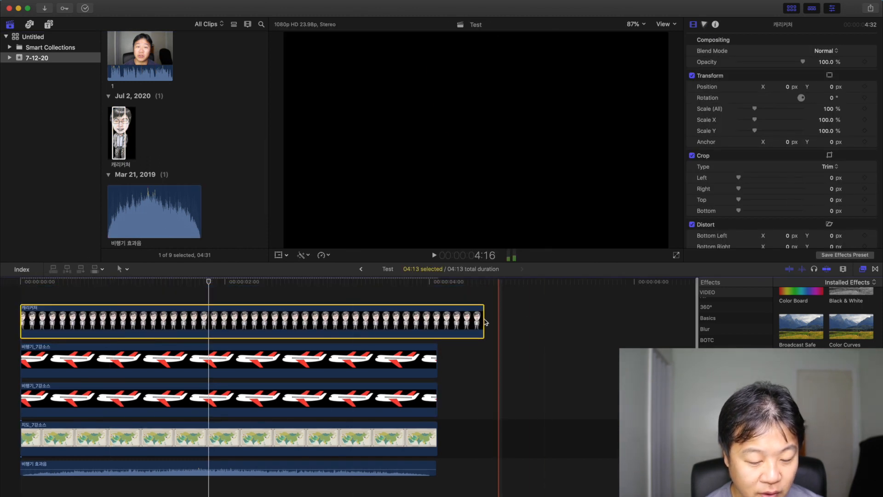
{"action": "left_click_drag", "start_coordinate": [481, 317], "coordinate": [438, 318]}
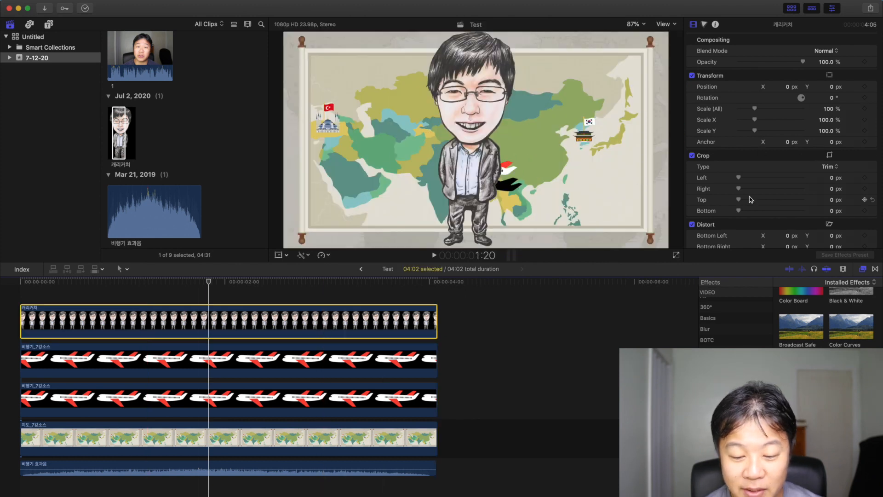
Step: Crop 411 px off the bottom of the caricature and scale it down to 31%
{"action": "scroll", "coordinate": [750, 200], "scroll_direction": "down", "scroll_amount": 2}
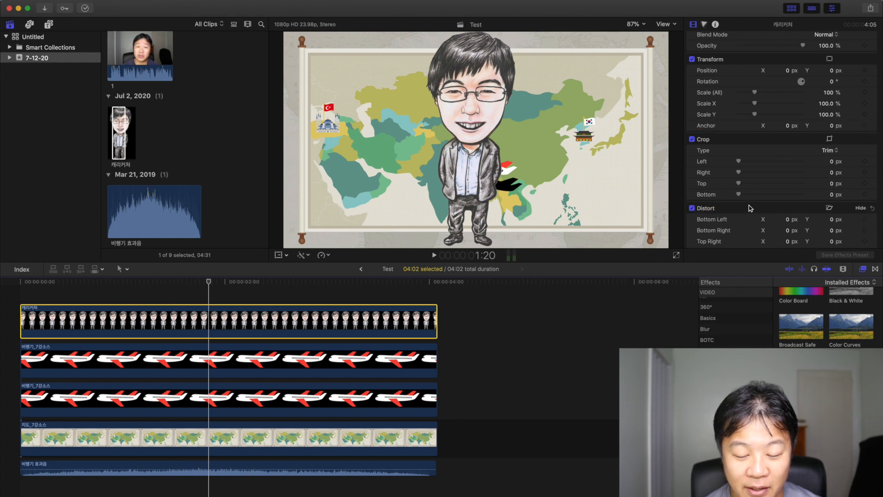
{"action": "left_click_drag", "start_coordinate": [739, 194], "coordinate": [770, 198]}
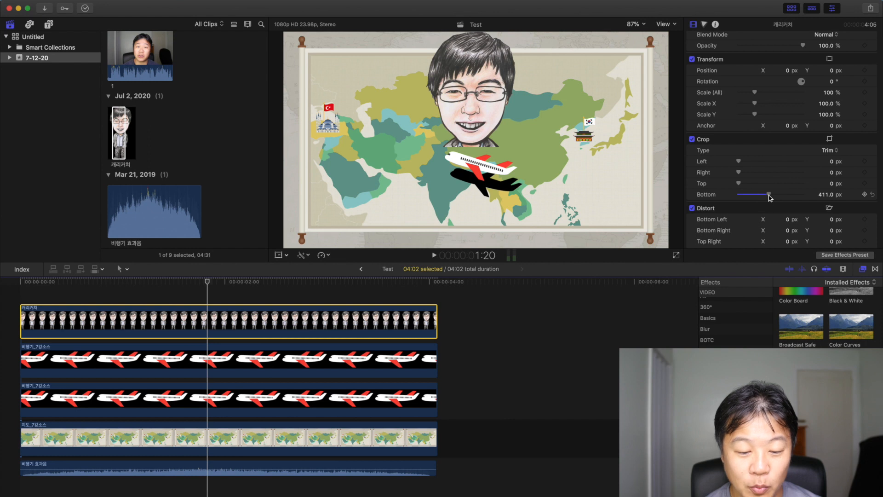
{"action": "left_click_drag", "start_coordinate": [755, 92], "coordinate": [744, 92]}
Step: Move the caricature head freehand toward the airplane in the viewer and enlarge the view to 200%
{"action": "left_click", "coordinate": [278, 255]}
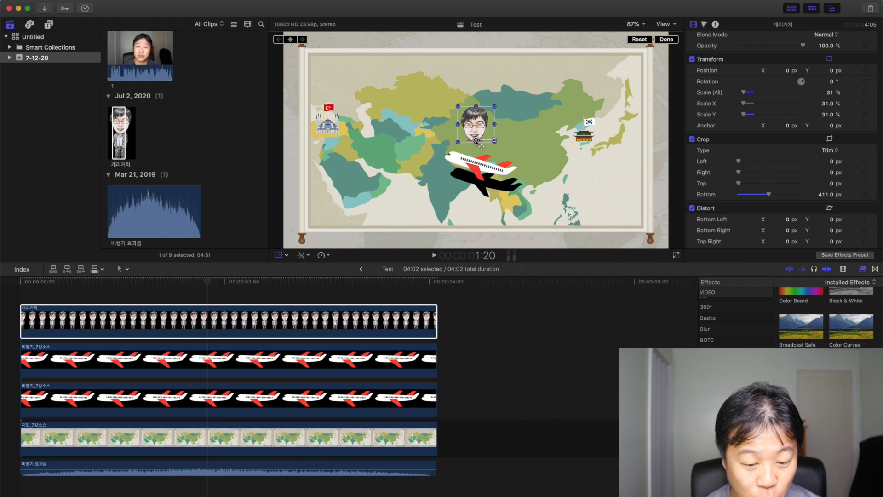
{"action": "left_click_drag", "start_coordinate": [482, 147], "coordinate": [519, 160]}
{"action": "left_click", "coordinate": [635, 24]}
{"action": "left_click", "coordinate": [643, 87]}
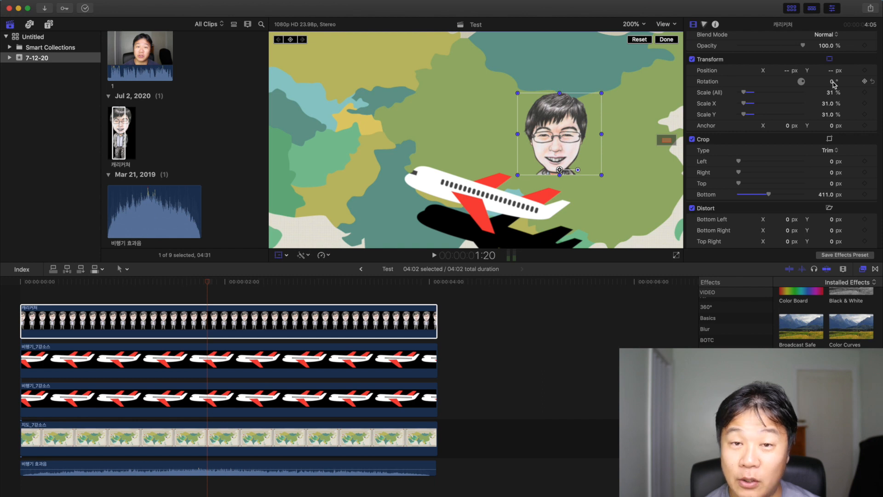
Step: Offset the caricature's anchor to X -26 px, Y -25 px and test rotating it to -2.11°
{"action": "mouse_move", "coordinate": [834, 84]}
{"action": "left_mouse_down"}
{"action": "mouse_move", "coordinate": [861, 69]}
{"action": "mouse_move", "coordinate": [834, 85]}
{"action": "left_mouse_up"}
{"action": "key", "text": "super+z"}
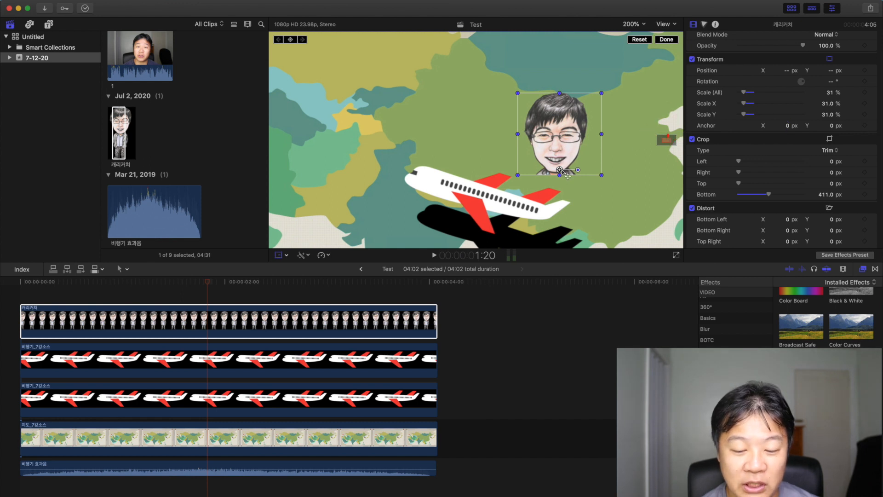
{"action": "left_click_drag", "start_coordinate": [788, 126], "coordinate": [832, 126]}
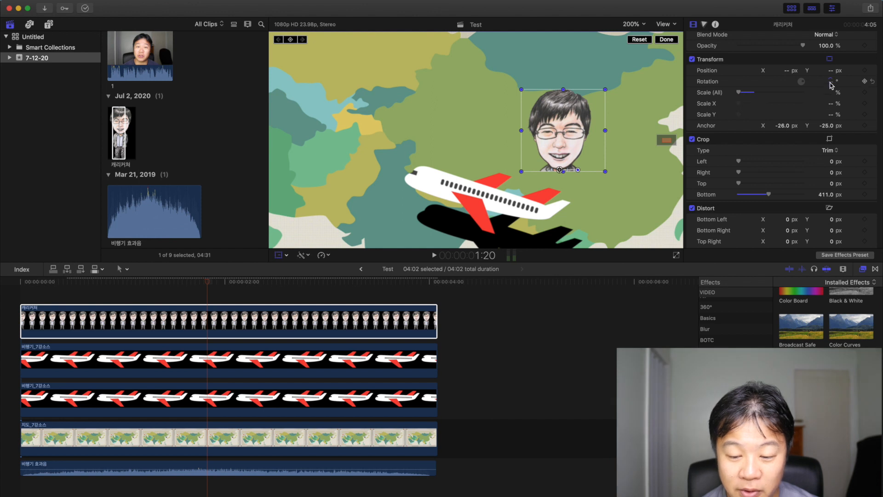
{"action": "mouse_move", "coordinate": [834, 84]}
{"action": "left_mouse_down"}
{"action": "mouse_move", "coordinate": [824, 84]}
{"action": "mouse_move", "coordinate": [843, 85]}
{"action": "mouse_move", "coordinate": [819, 86]}
{"action": "left_mouse_up"}
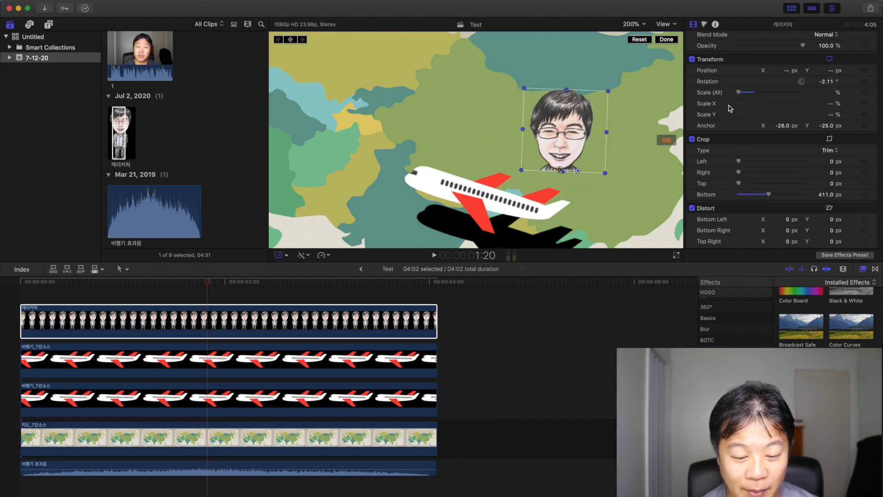
Step: Copy the upper airplane clip's keyframed attributes at the first frame, paste them onto the caricature clip and preview the flight
{"action": "key", "text": "shift+z"}
{"action": "key", "text": "Home"}
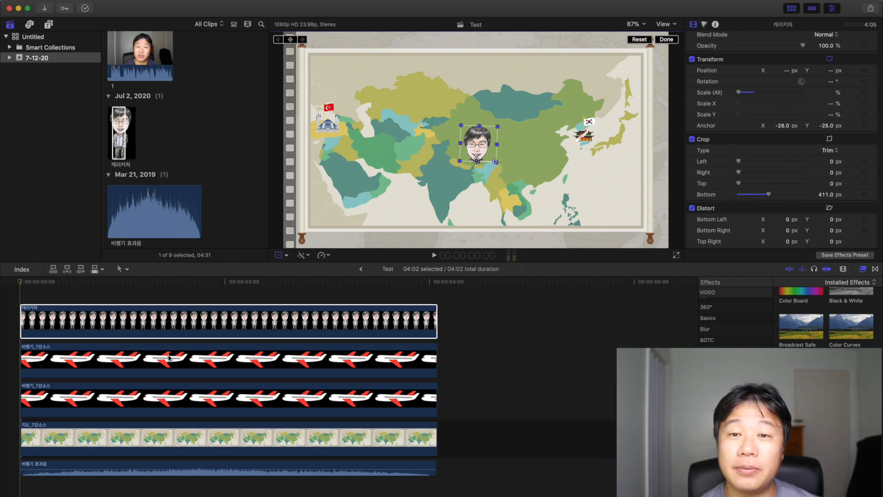
{"action": "left_click", "coordinate": [81, 364]}
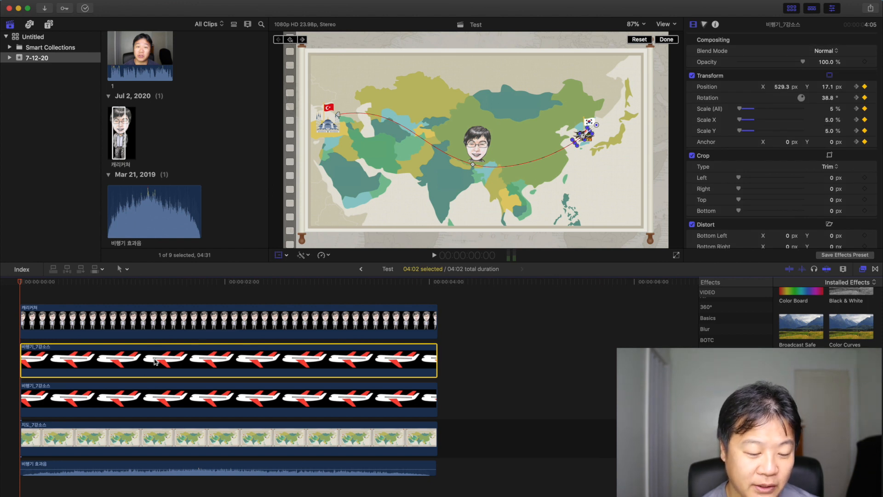
{"action": "left_click", "coordinate": [116, 324]}
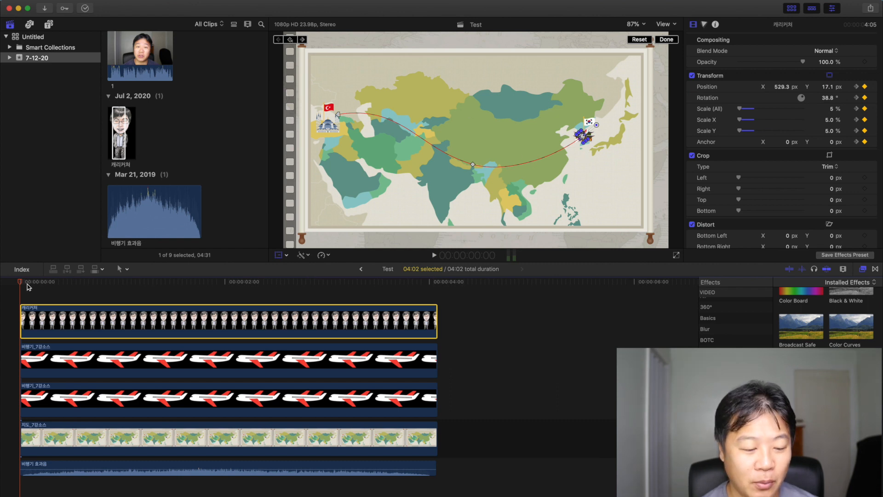
{"action": "key", "text": "space"}
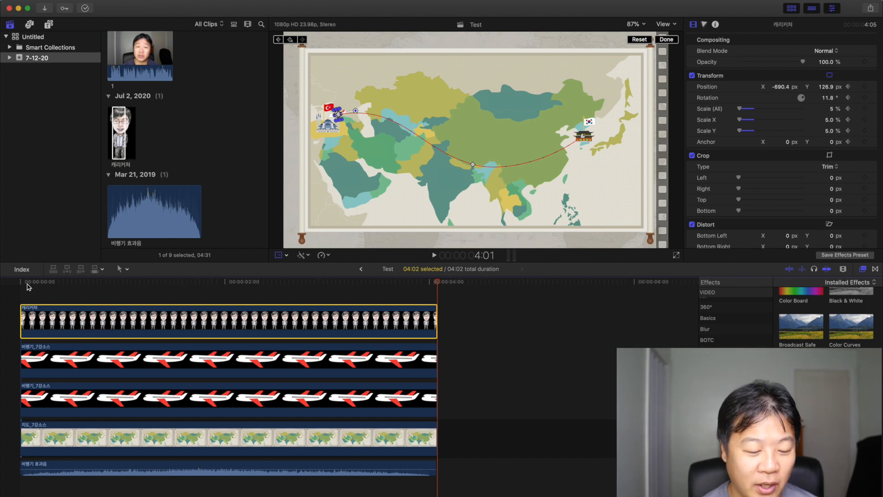
{"action": "mouse_move", "coordinate": [181, 282]}
{"action": "left_mouse_down"}
{"action": "mouse_move", "coordinate": [154, 283]}
{"action": "mouse_move", "coordinate": [170, 285]}
{"action": "left_mouse_up"}
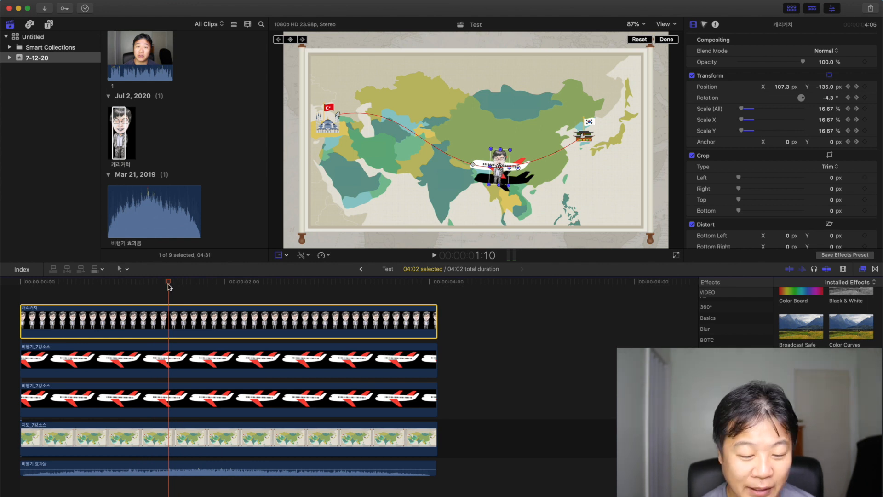
Step: Crop 403 px off the bottom of the caricature at the first frame so that only the head remains
{"action": "left_click", "coordinate": [19, 282]}
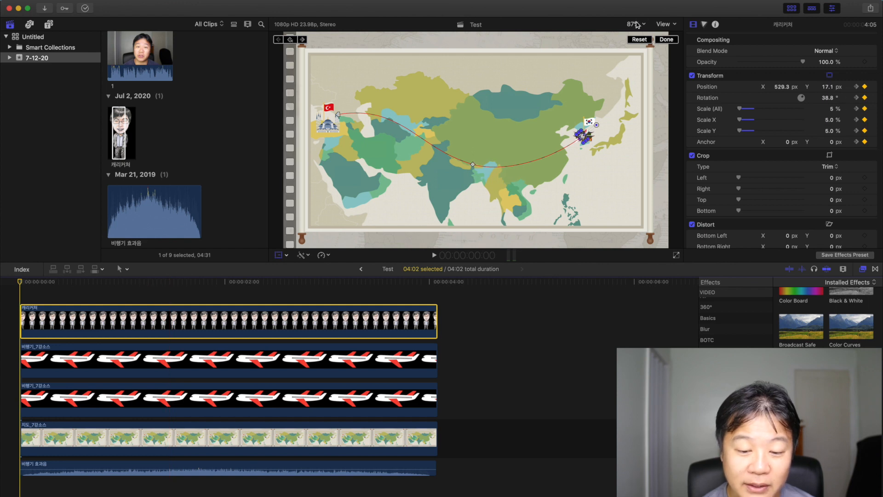
{"action": "left_click", "coordinate": [637, 23]}
{"action": "left_click", "coordinate": [640, 90]}
{"action": "scroll", "coordinate": [676, 142], "scroll_direction": "right", "scroll_amount": 10}
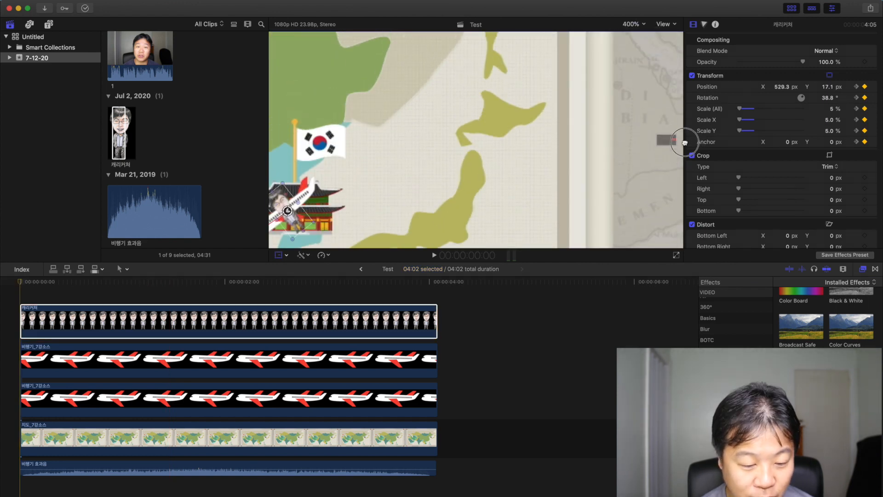
{"action": "scroll", "coordinate": [684, 142], "scroll_direction": "down", "scroll_amount": 5}
{"action": "scroll", "coordinate": [670, 138], "scroll_direction": "left", "scroll_amount": 5}
{"action": "left_click_drag", "start_coordinate": [739, 211], "coordinate": [770, 213]}
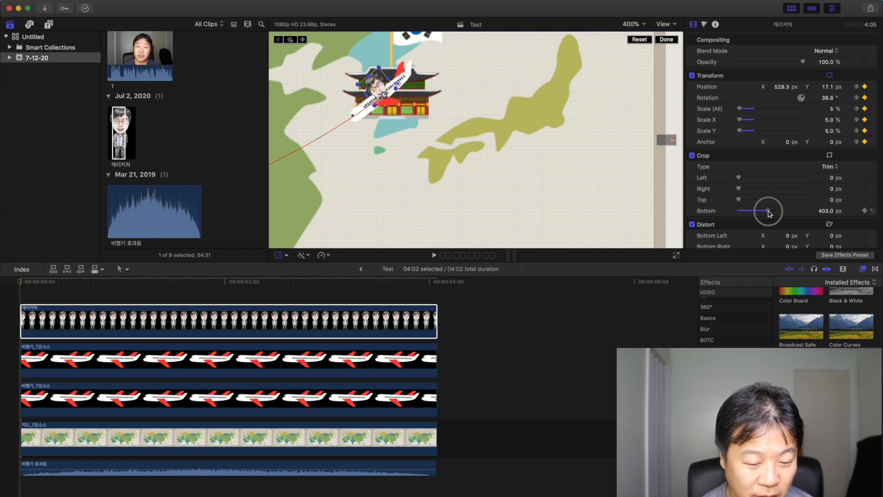
{"action": "left_click", "coordinate": [633, 24]}
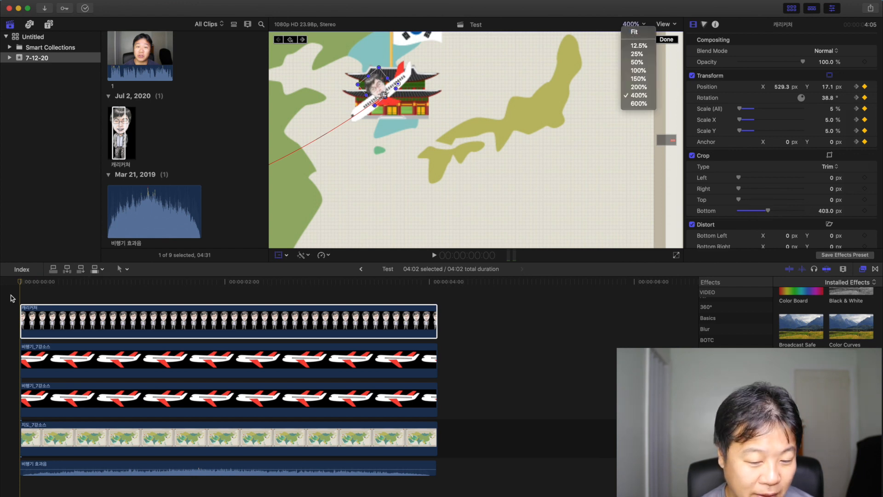
{"action": "left_click", "coordinate": [643, 32]}
Step: Play the animation with the cropped caricature and return to the first frame
{"action": "left_click", "coordinate": [49, 281]}
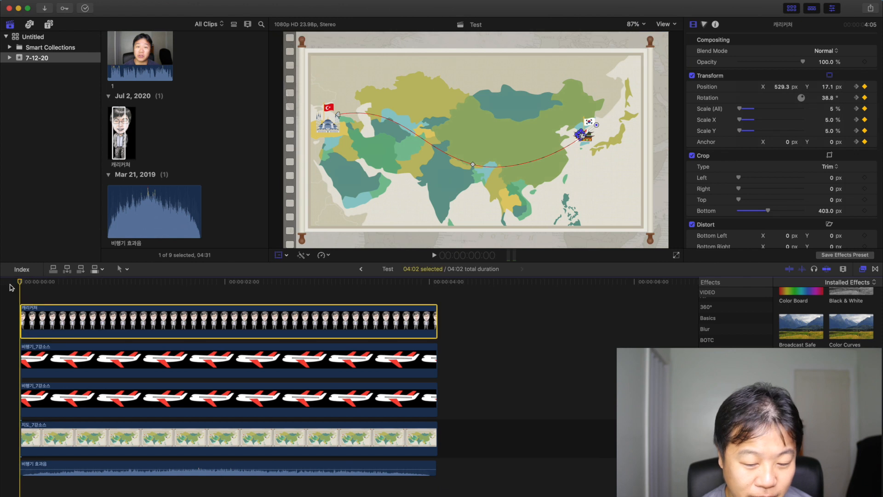
{"action": "key", "text": "space"}
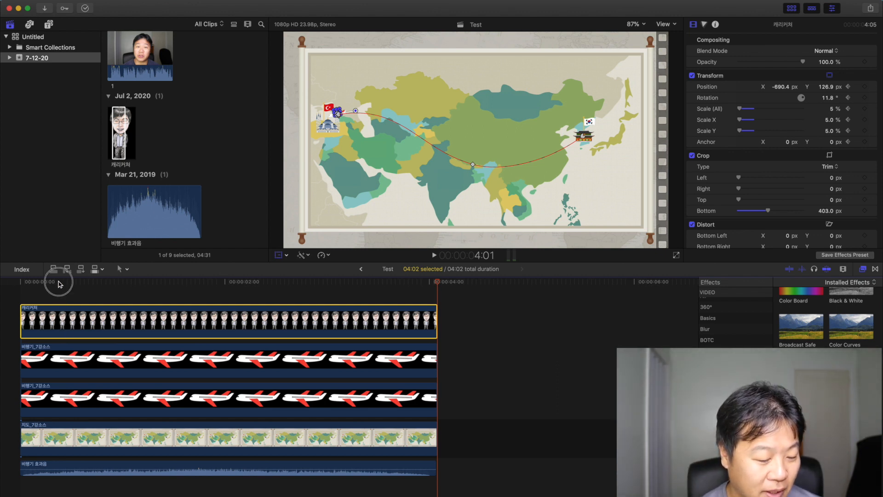
{"action": "left_click_drag", "start_coordinate": [58, 283], "coordinate": [2, 285]}
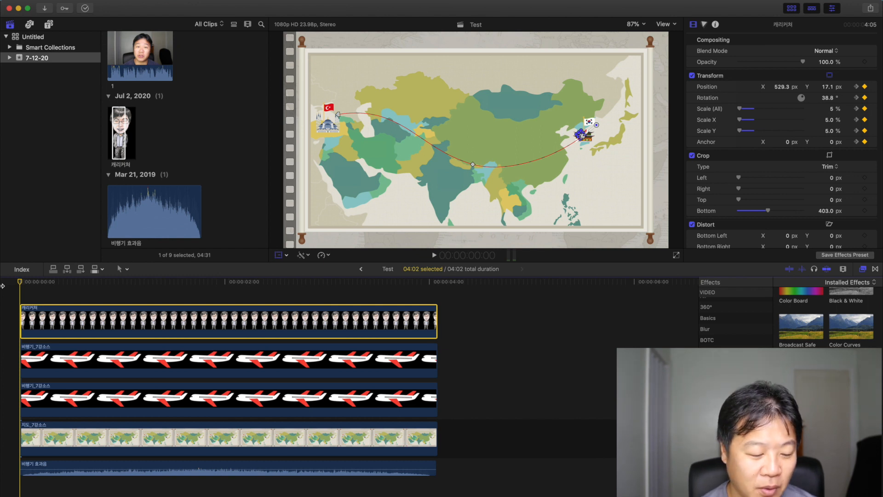
{"action": "left_click_drag", "start_coordinate": [29, 282], "coordinate": [2, 298]}
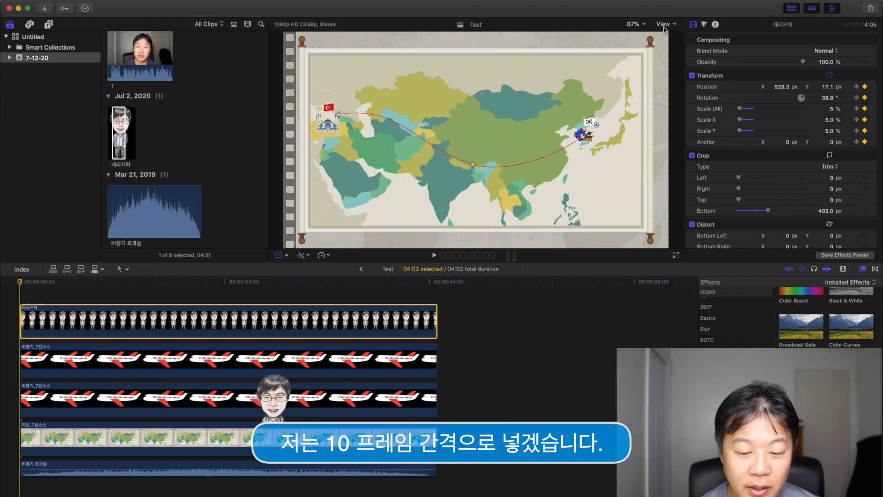
Step: Set the caricature's rotation keyframe at the first frame to 16.8°
{"action": "left_click", "coordinate": [636, 24]}
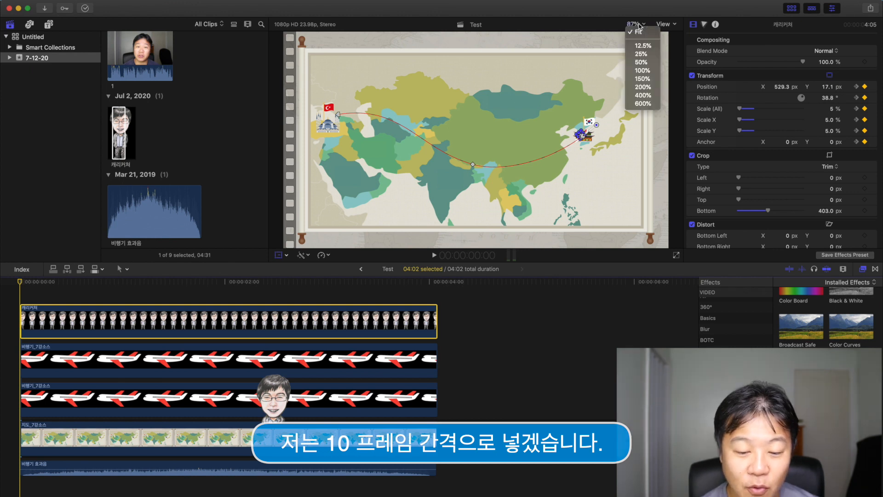
{"action": "left_click", "coordinate": [643, 95]}
{"action": "left_click_drag", "start_coordinate": [651, 141], "coordinate": [672, 139]}
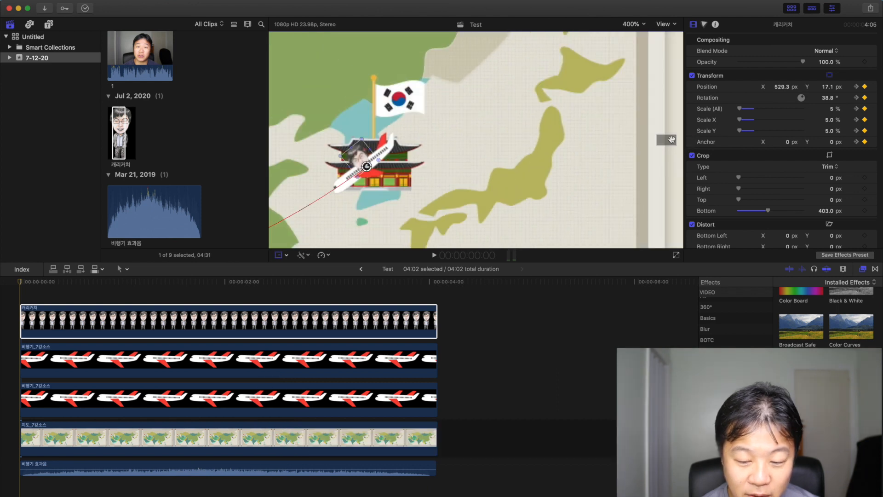
{"action": "left_click", "coordinate": [827, 99]}
{"action": "left_click_drag", "start_coordinate": [827, 100], "coordinate": [827, 110]}
{"action": "left_click", "coordinate": [16, 285]}
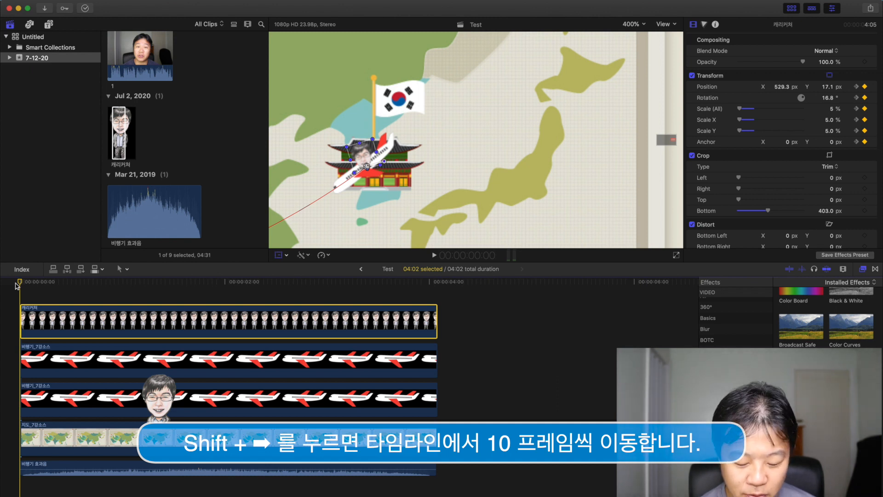
Step: Keyframe the caricature's rotation at 39.6° at frame 10 and 16.4° at frame 20
{"action": "key", "text": "shift+Right"}
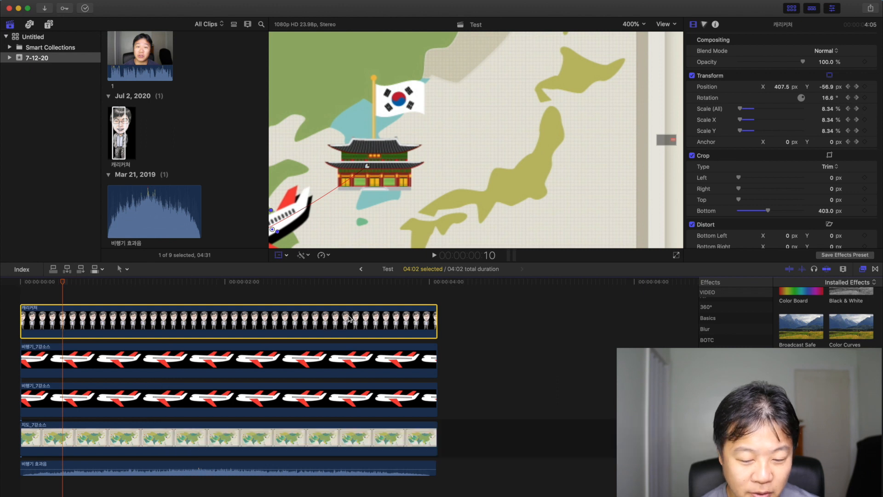
{"action": "left_click_drag", "start_coordinate": [671, 139], "coordinate": [669, 140]}
{"action": "left_click_drag", "start_coordinate": [827, 98], "coordinate": [828, 97]}
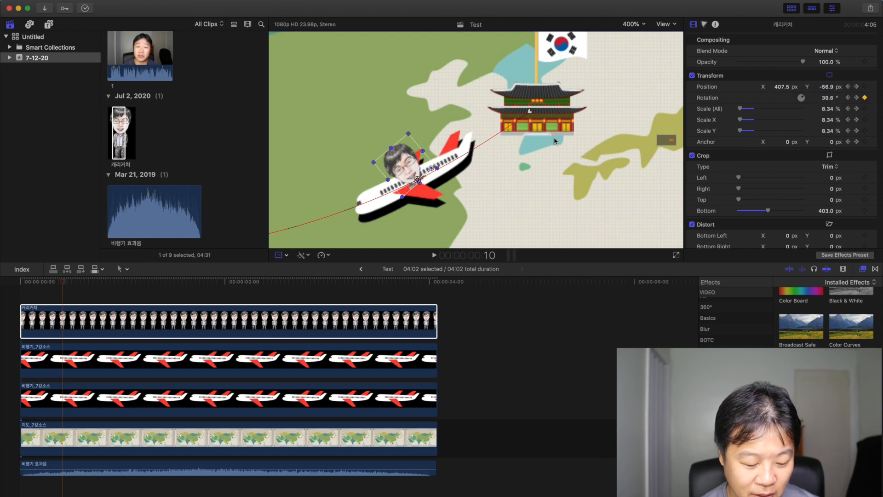
{"action": "key", "text": "shift+Right"}
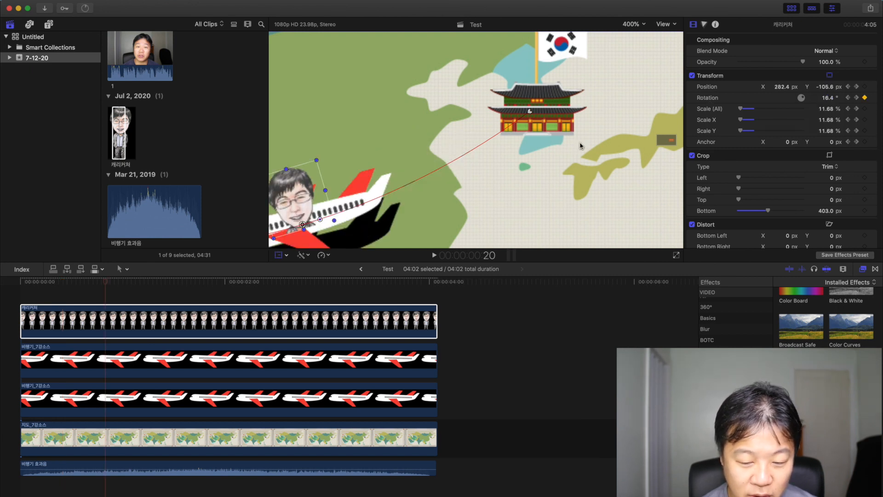
{"action": "left_click_drag", "start_coordinate": [828, 97], "coordinate": [828, 101]}
Step: Continue keyframing alternating caricature rotations every ten frames toward the end of the clip, starting with 16.5° at 1:06
{"action": "key", "text": "shift+Right"}
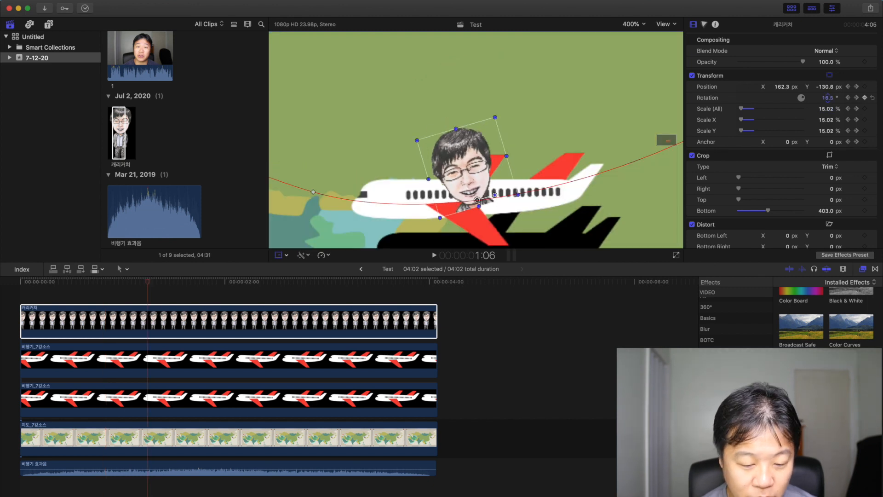
{"action": "key", "text": "shift+Right"}
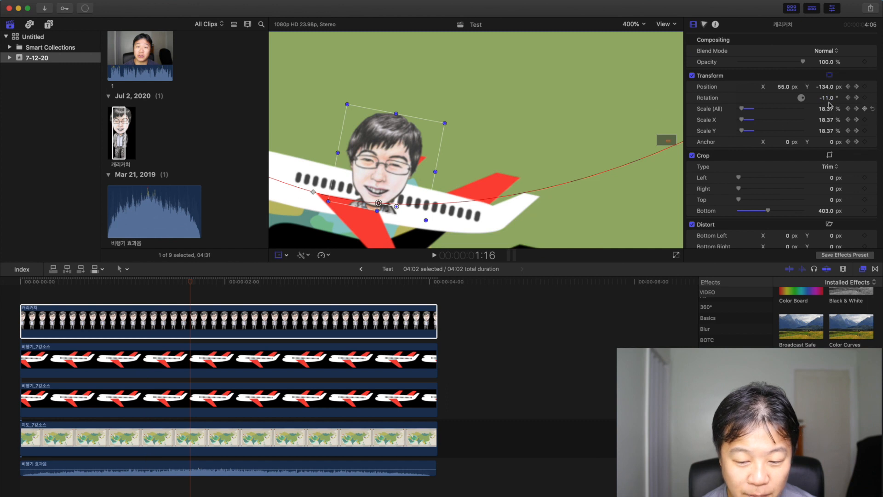
{"action": "key", "text": "shift+Right"}
{"action": "key", "text": "shift+Right"}
{"action": "left_click", "coordinate": [847, 98]}
{"action": "left_click_drag", "start_coordinate": [664, 140], "coordinate": [665, 140]}
{"action": "left_click", "coordinate": [262, 293]}
{"action": "key", "text": "shift+Right"}
{"action": "key", "text": "shift+Right"}
{"action": "key", "text": "shift+Right"}
{"action": "left_click", "coordinate": [856, 98]}
Step: Fit the whole map in the viewer and play the head-rocking animation from the beginning
{"action": "left_click", "coordinate": [633, 24]}
{"action": "left_click", "coordinate": [631, 34]}
{"action": "left_click_drag", "start_coordinate": [40, 287], "coordinate": [2, 286]}
{"action": "key", "text": "space"}
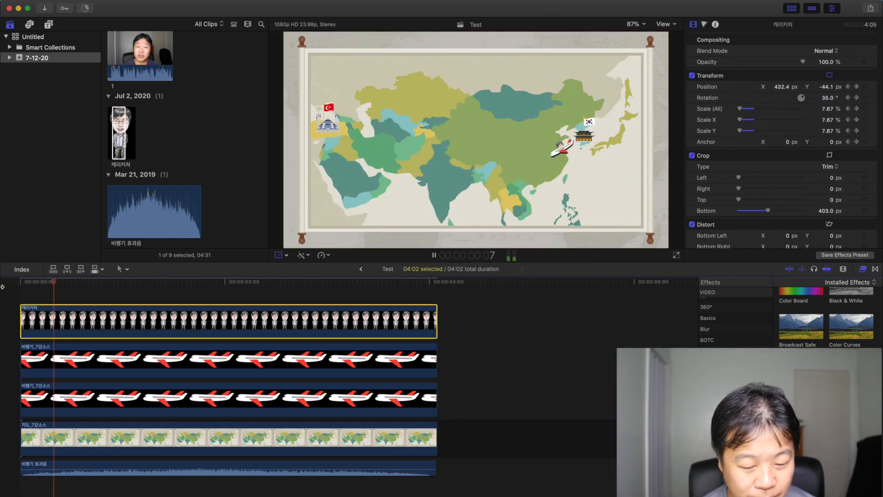